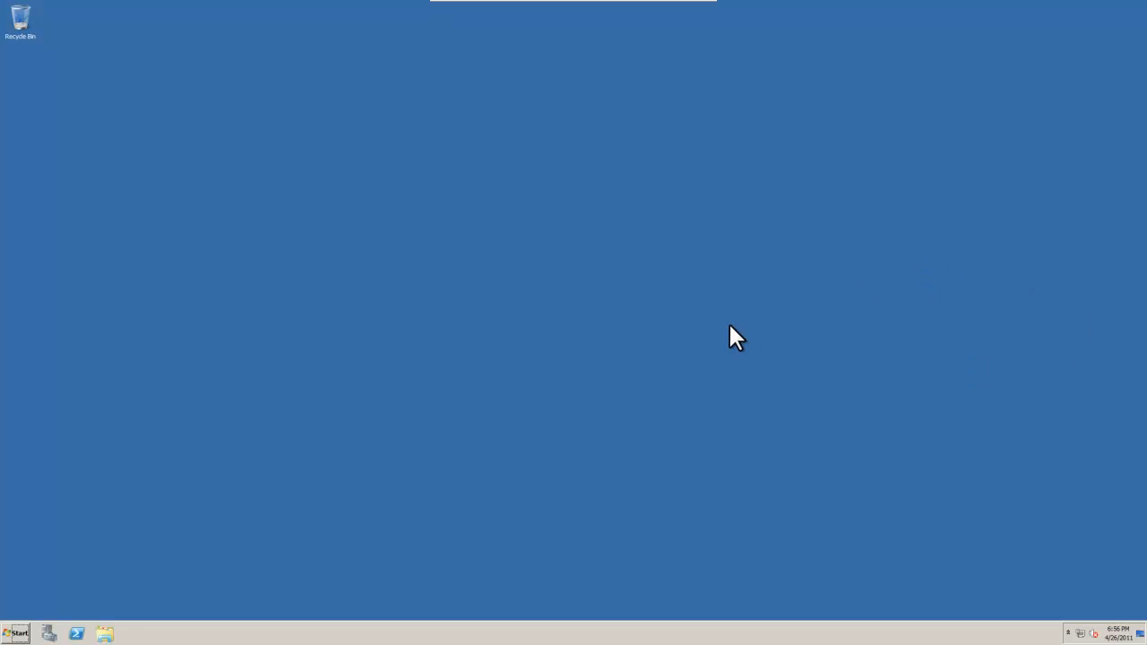
- Open Server Manager and turn off Internet Explorer Enhanced Security Configuration for both administrators and users
{"action": "left_click", "coordinate": [51, 634]}
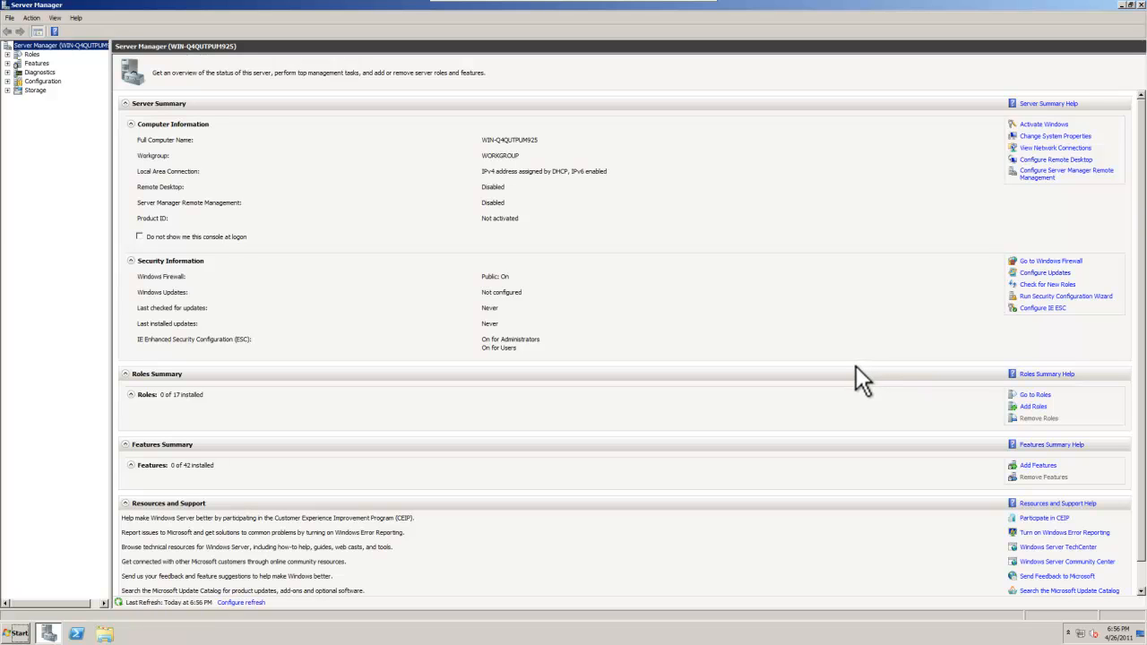
{"action": "left_click", "coordinate": [1040, 309]}
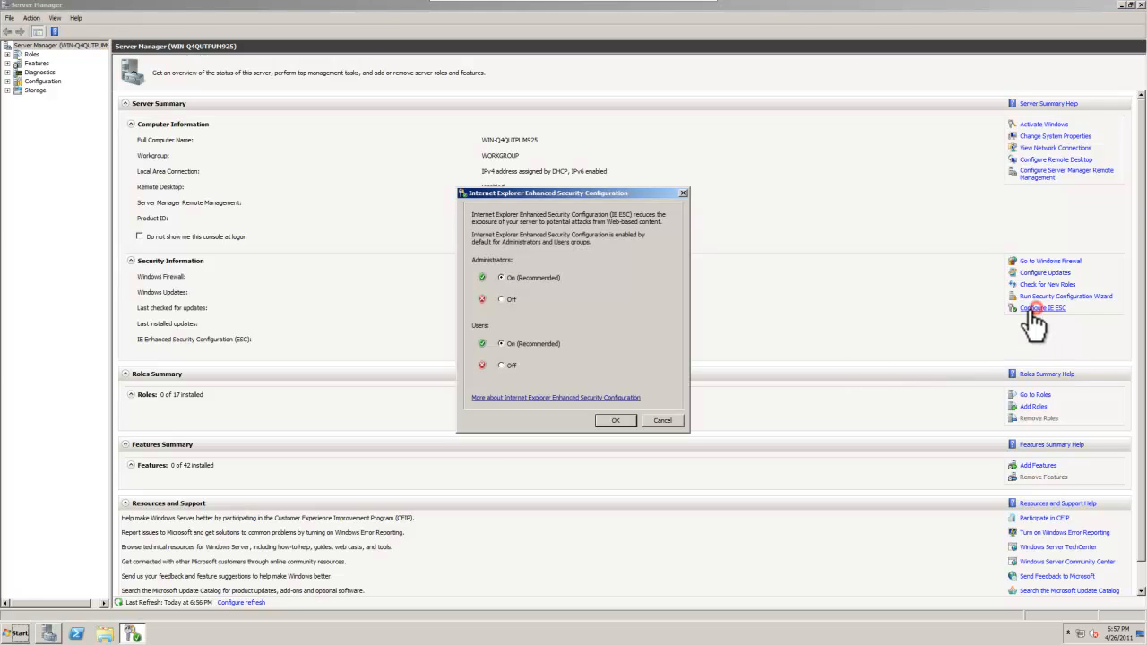
{"action": "left_click", "coordinate": [512, 301]}
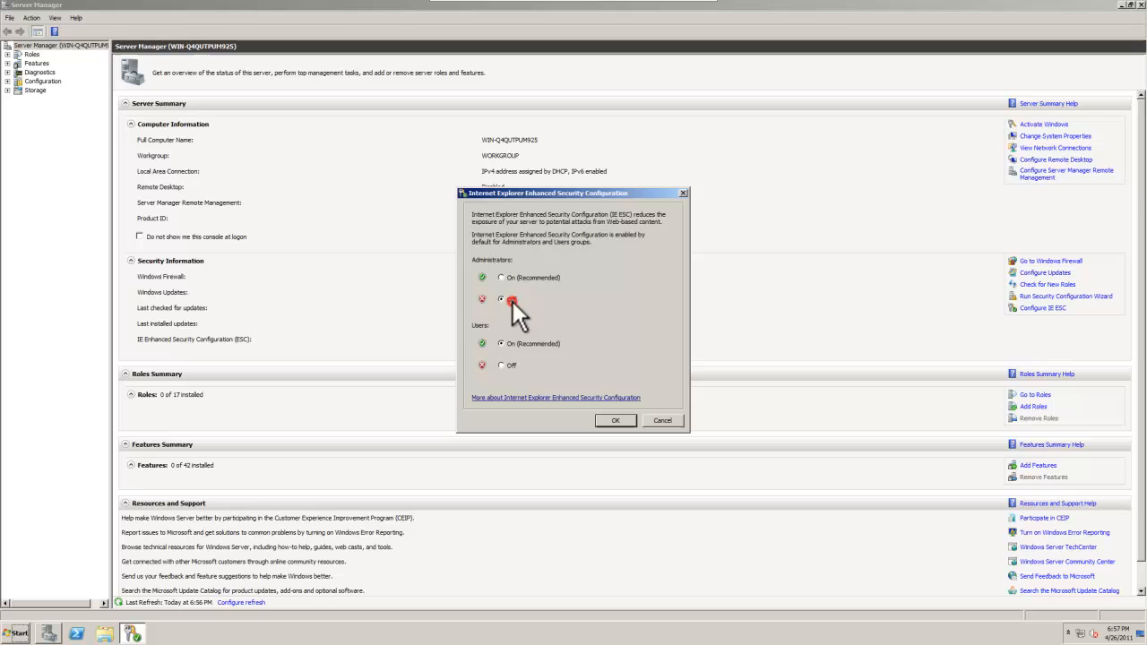
{"action": "left_click", "coordinate": [507, 367]}
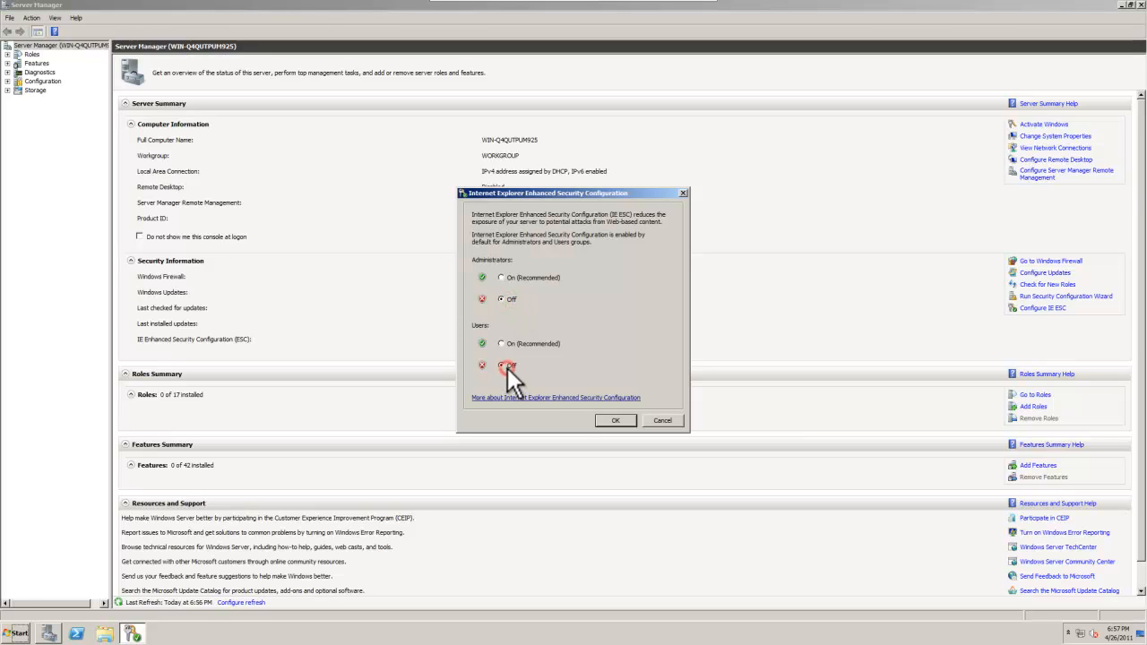
{"action": "left_click", "coordinate": [615, 424]}
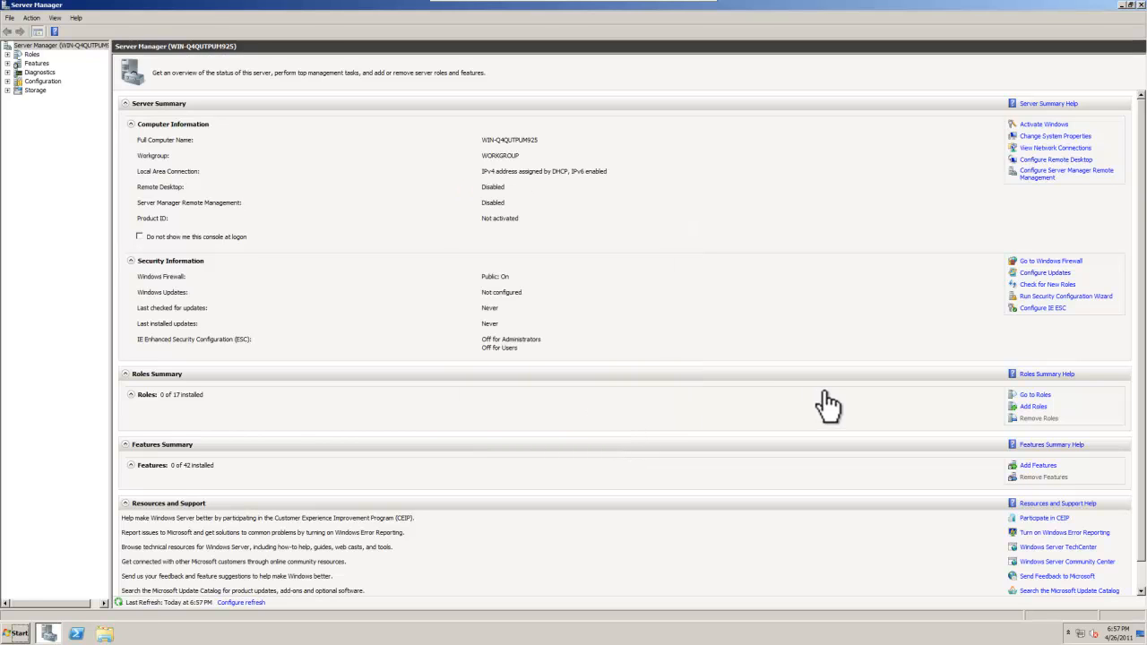
- Start adding a server role and select Web Server (IIS) as the role to install
{"action": "left_click", "coordinate": [15, 56]}
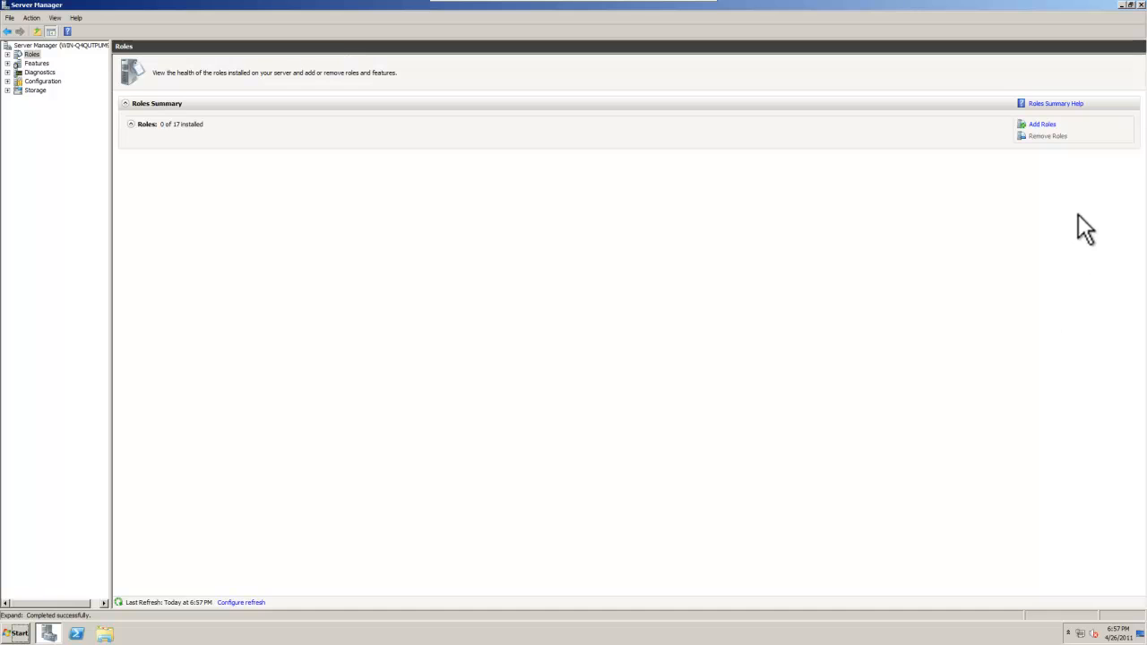
{"action": "left_click", "coordinate": [1035, 125]}
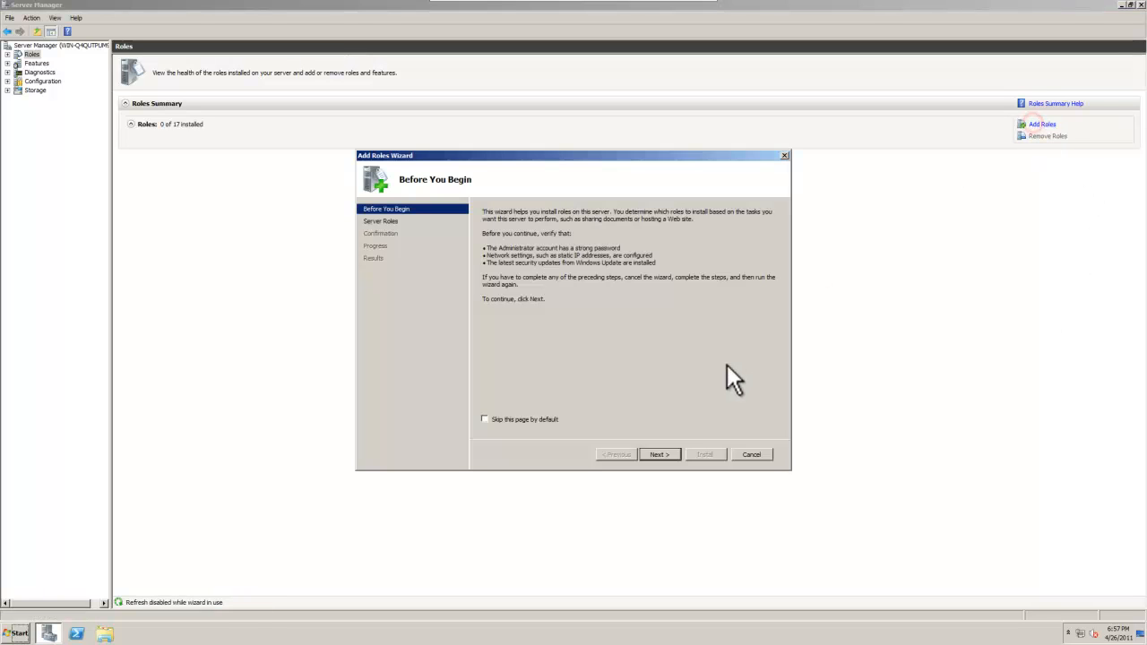
{"action": "left_click", "coordinate": [659, 454]}
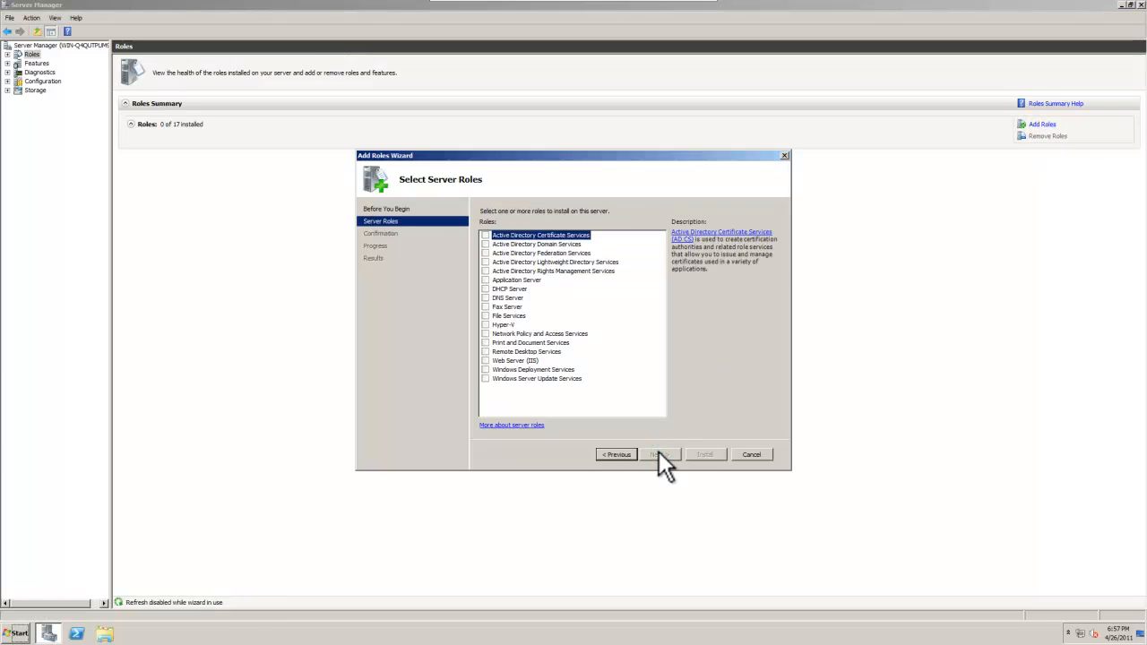
{"action": "left_click", "coordinate": [507, 298]}
{"action": "left_click", "coordinate": [506, 306]}
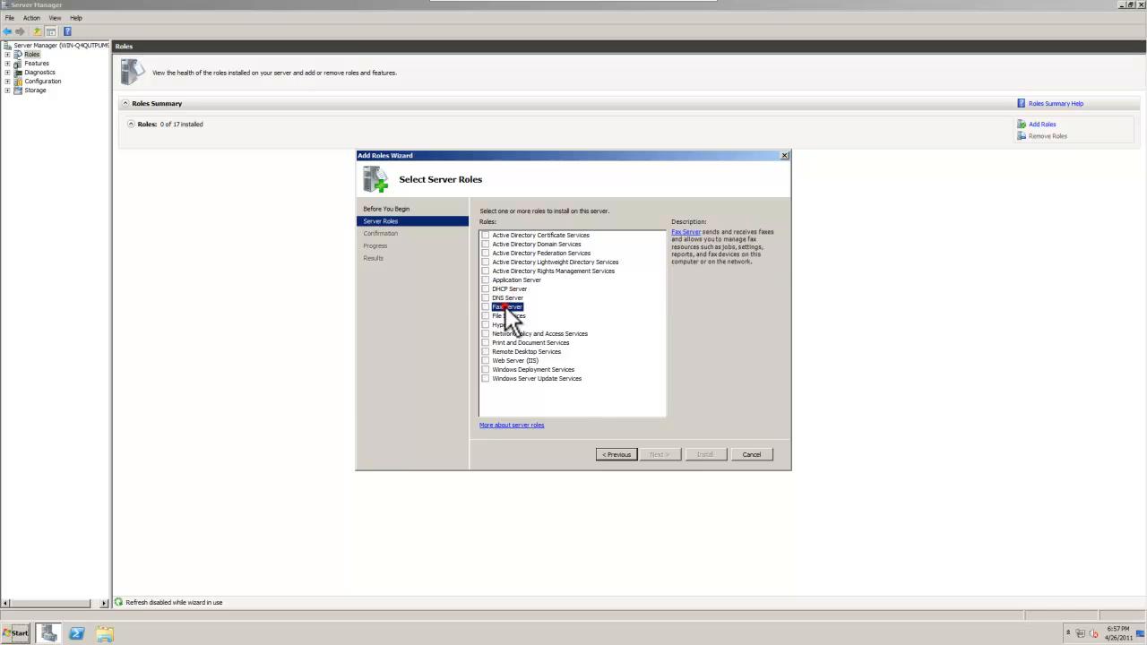
{"action": "left_click", "coordinate": [509, 317]}
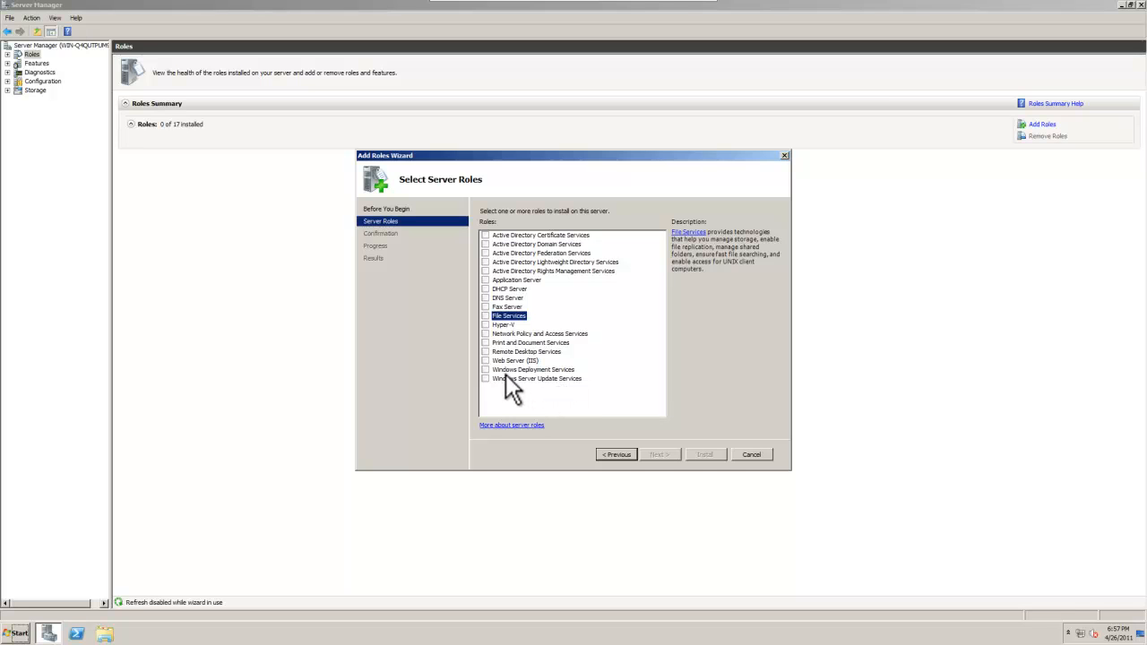
{"action": "left_click", "coordinate": [484, 360]}
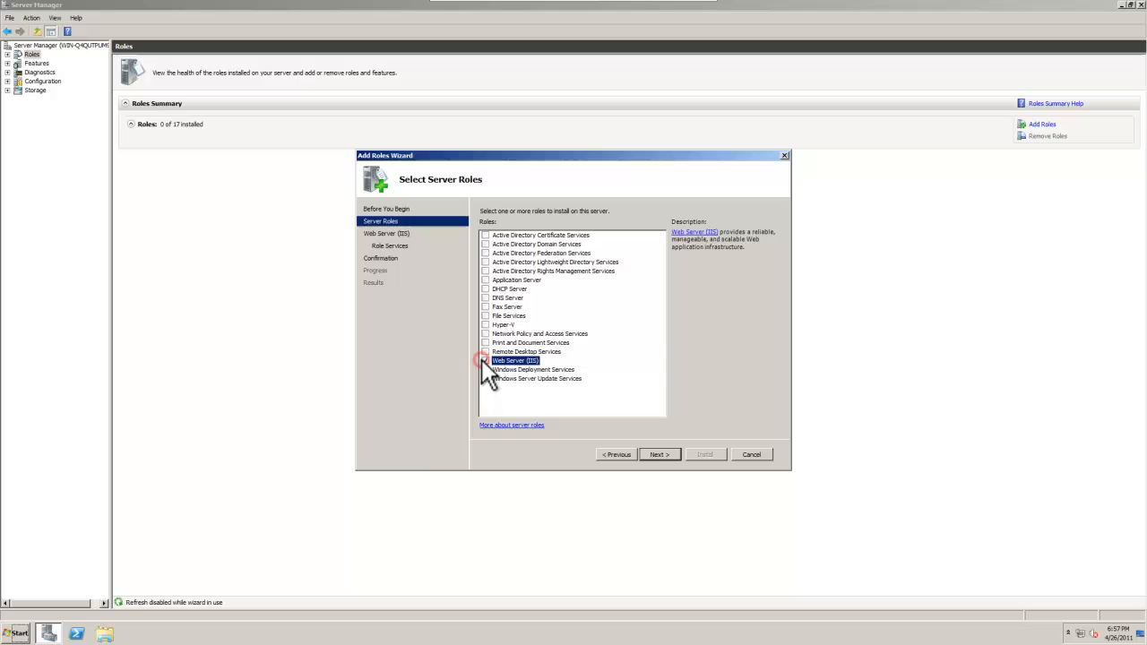
{"action": "left_click", "coordinate": [661, 455]}
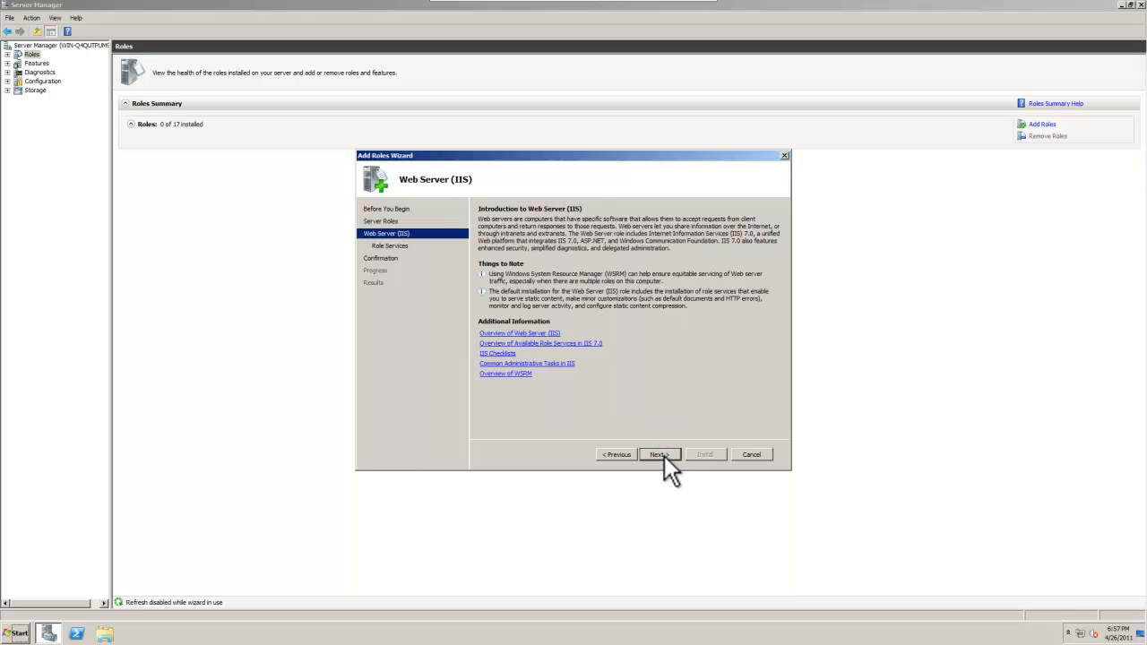
- Install the IIS role with all Application Development and IIS 6 Management Compatibility role services added, and close the wizard
{"action": "left_click", "coordinate": [660, 454]}
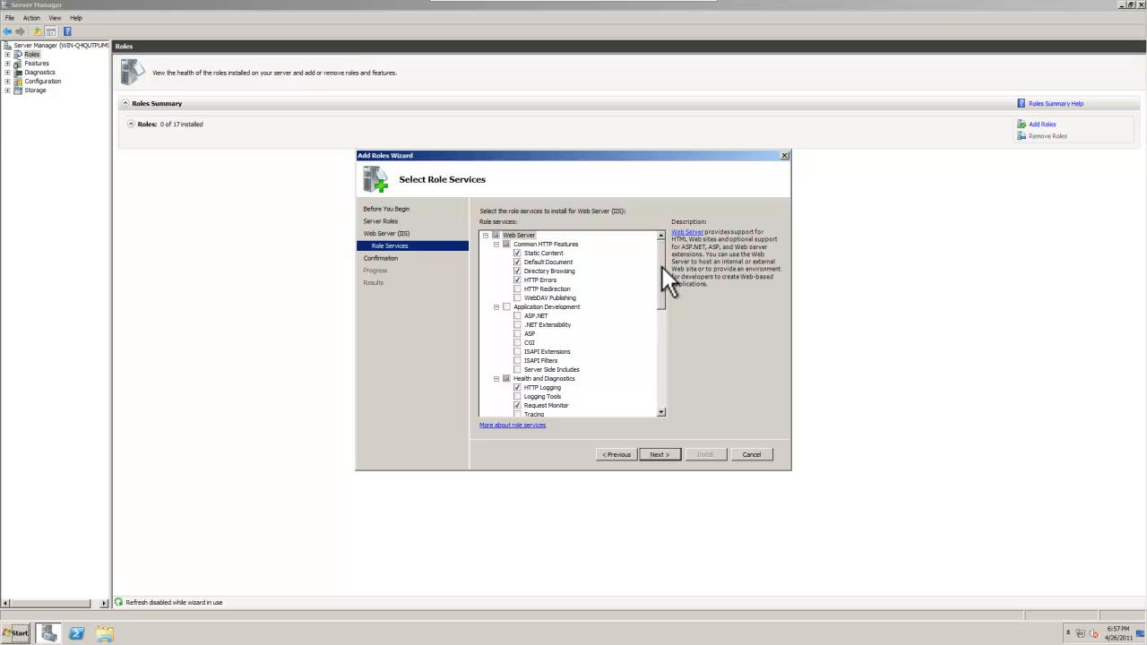
{"action": "mouse_move", "coordinate": [663, 265]}
{"action": "left_mouse_down"}
{"action": "mouse_move", "coordinate": [647, 388]}
{"action": "mouse_move", "coordinate": [652, 255]}
{"action": "mouse_move", "coordinate": [657, 268]}
{"action": "left_mouse_up"}
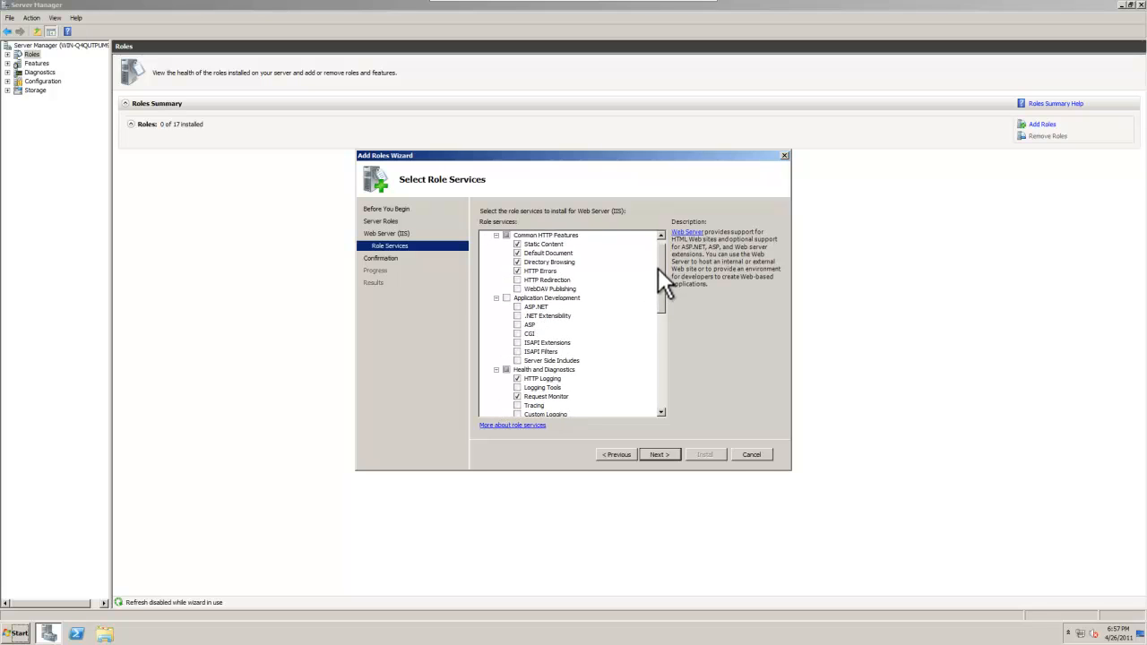
{"action": "left_click", "coordinate": [506, 298]}
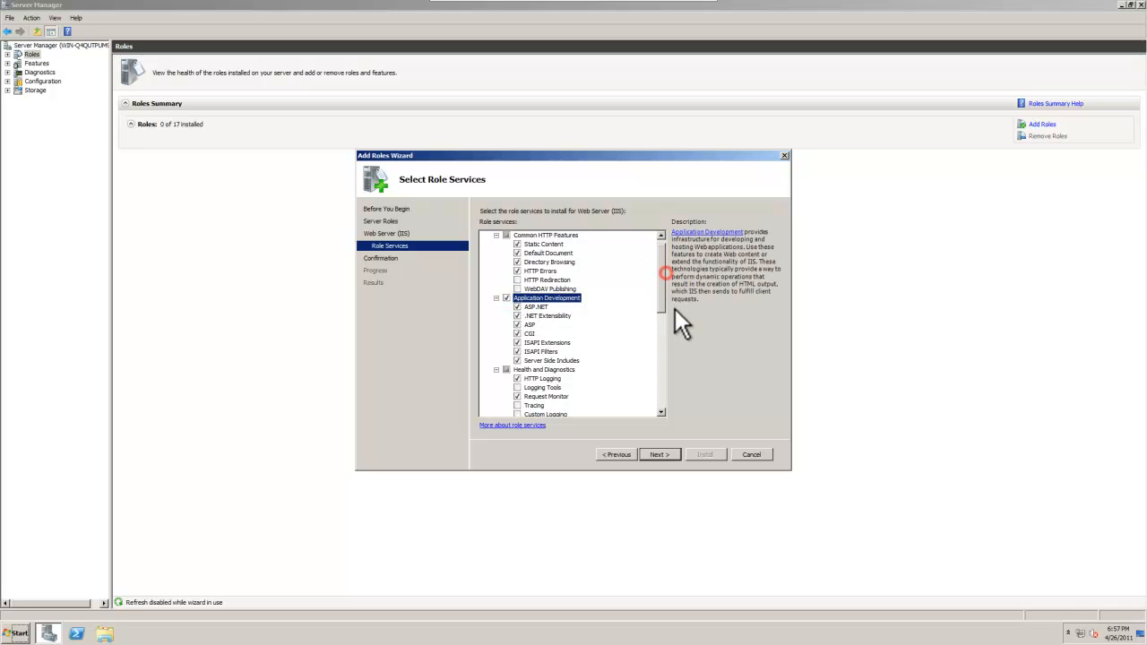
{"action": "left_click_drag", "start_coordinate": [657, 288], "coordinate": [653, 386]}
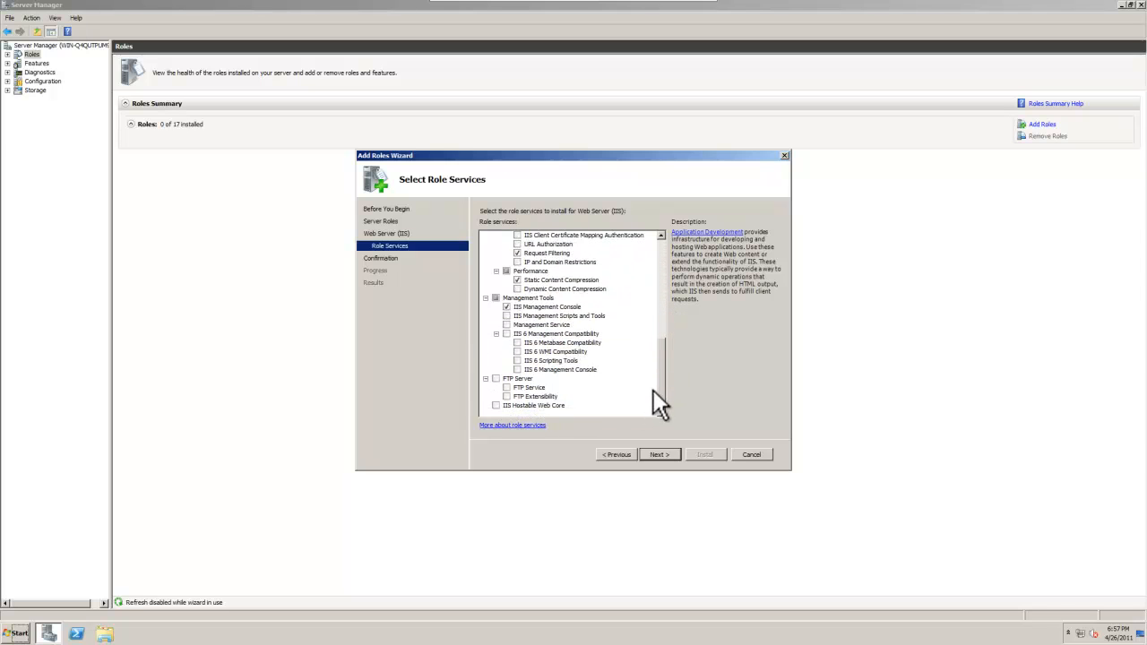
{"action": "left_click", "coordinate": [508, 335]}
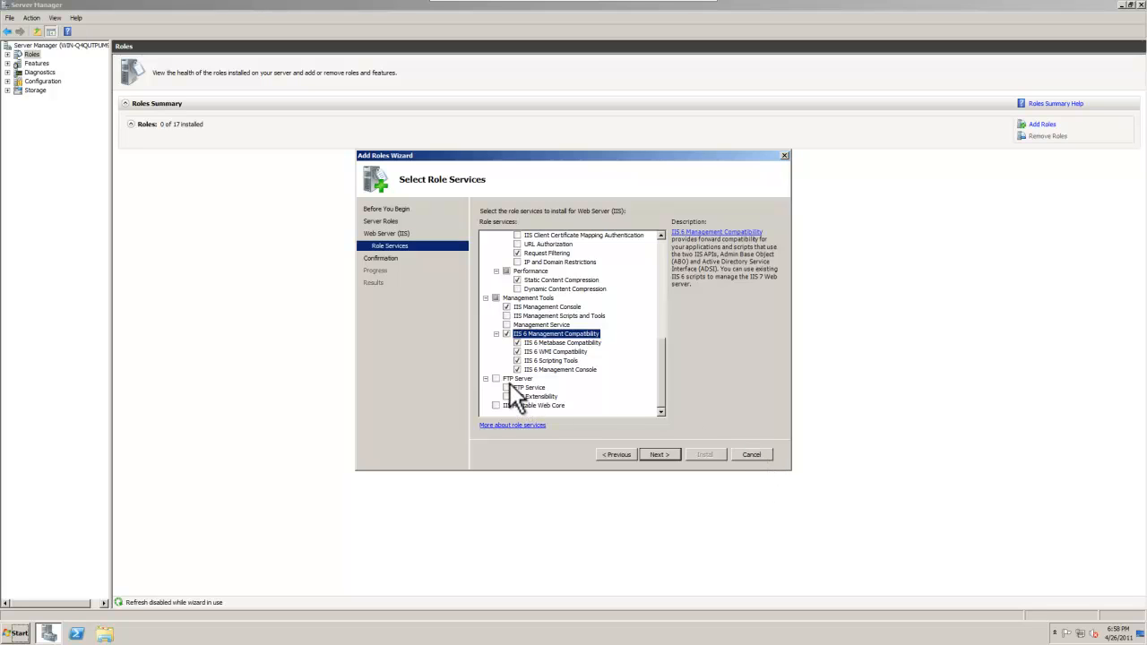
{"action": "left_click", "coordinate": [657, 453]}
{"action": "left_click", "coordinate": [704, 454]}
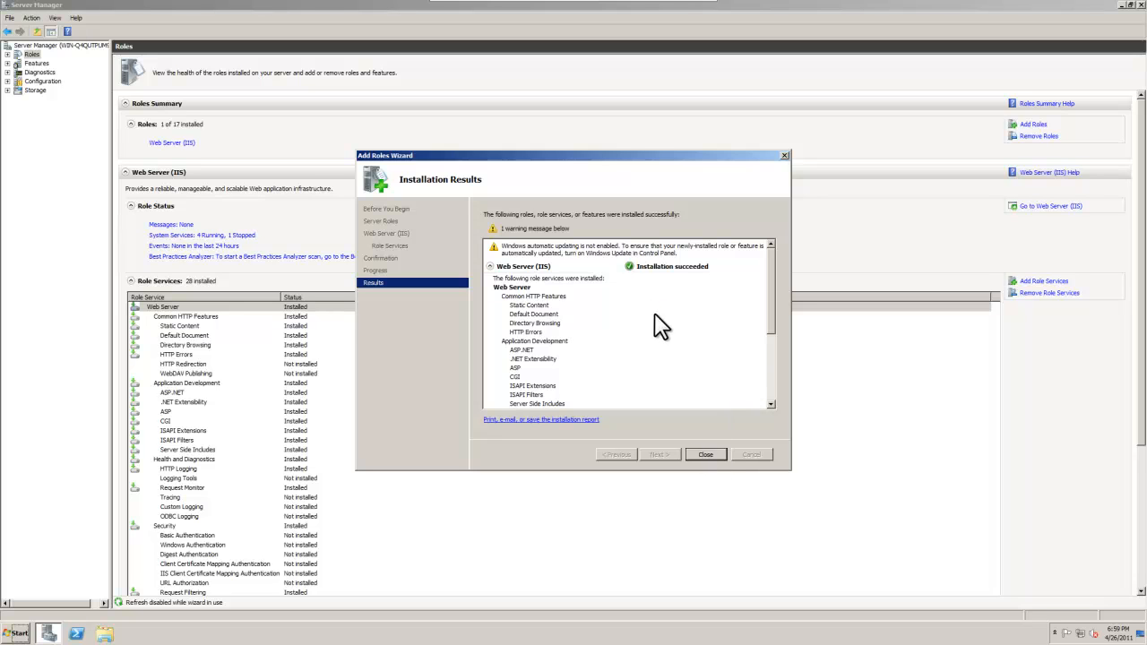
{"action": "left_click", "coordinate": [766, 316]}
{"action": "left_click", "coordinate": [719, 450]}
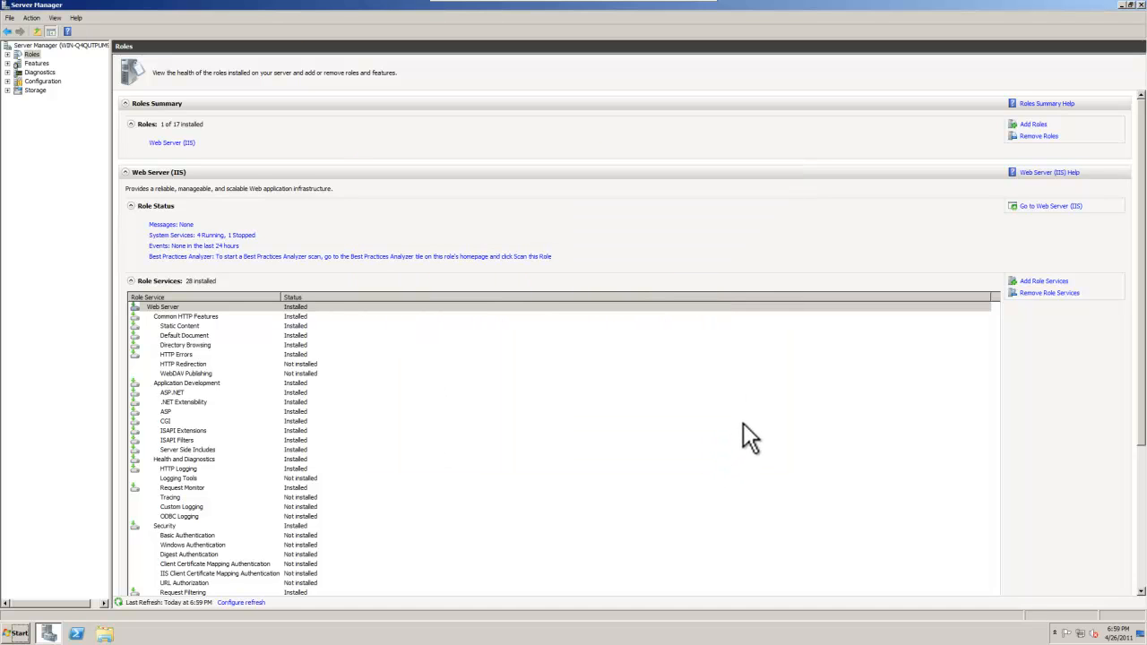
- Open Internet Information Services (IIS) Manager under the Web Server role and expand the local server's Sites node
{"action": "left_click", "coordinate": [7, 55]}
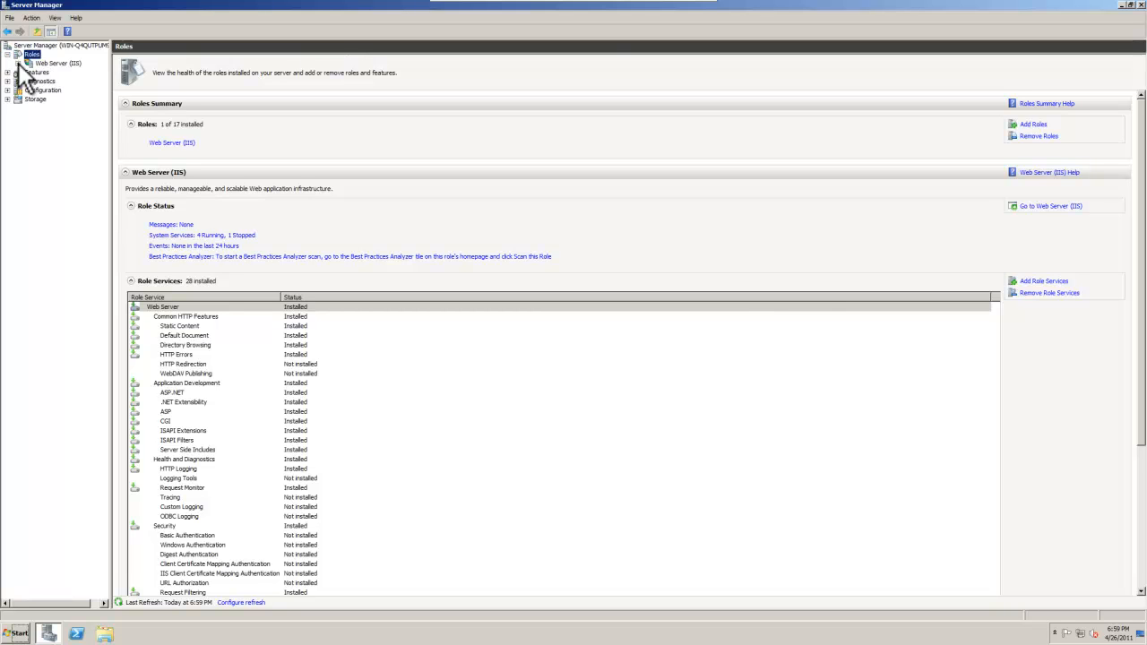
{"action": "left_click", "coordinate": [25, 65]}
{"action": "left_click", "coordinate": [18, 65]}
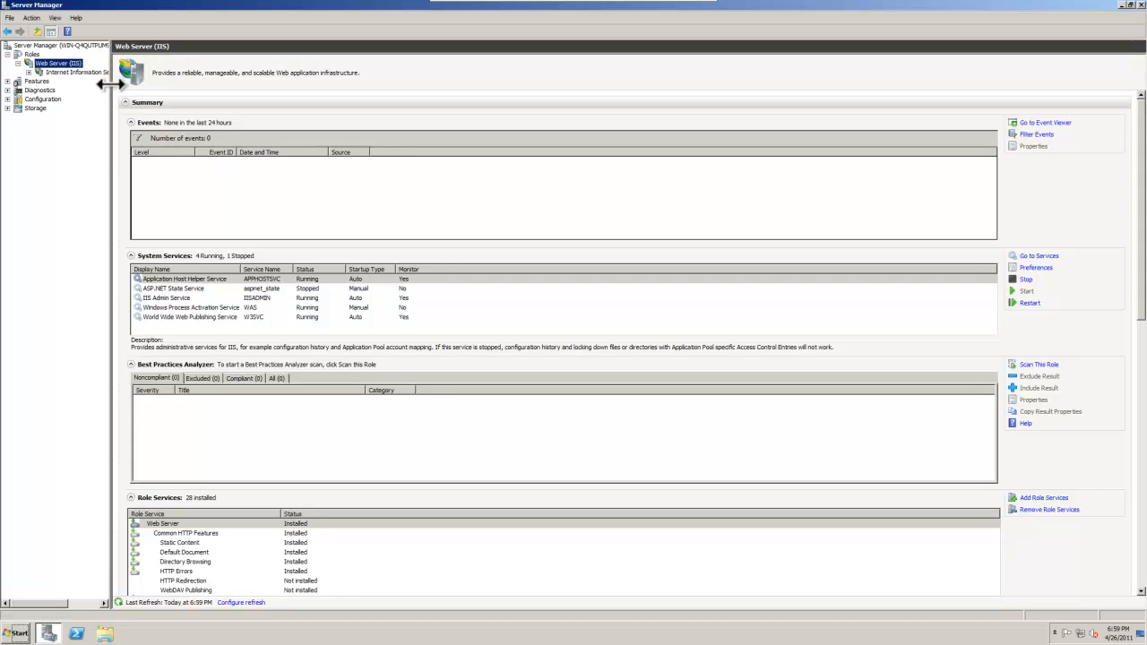
{"action": "left_click_drag", "start_coordinate": [111, 83], "coordinate": [132, 83]}
{"action": "left_click", "coordinate": [84, 73]}
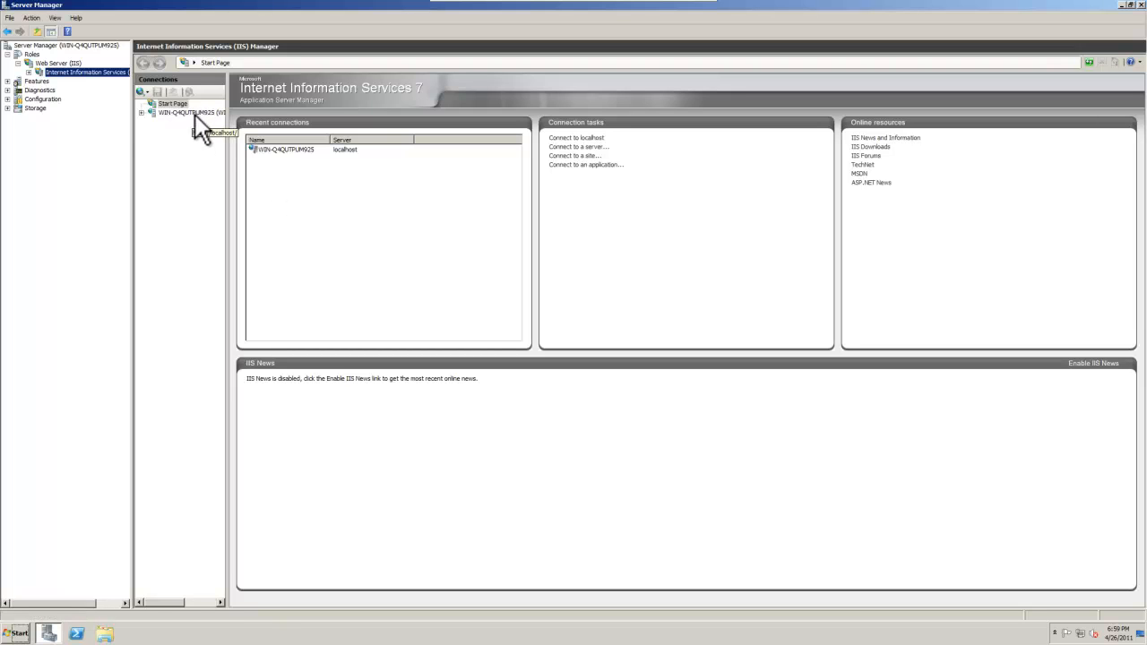
{"action": "left_click", "coordinate": [143, 116]}
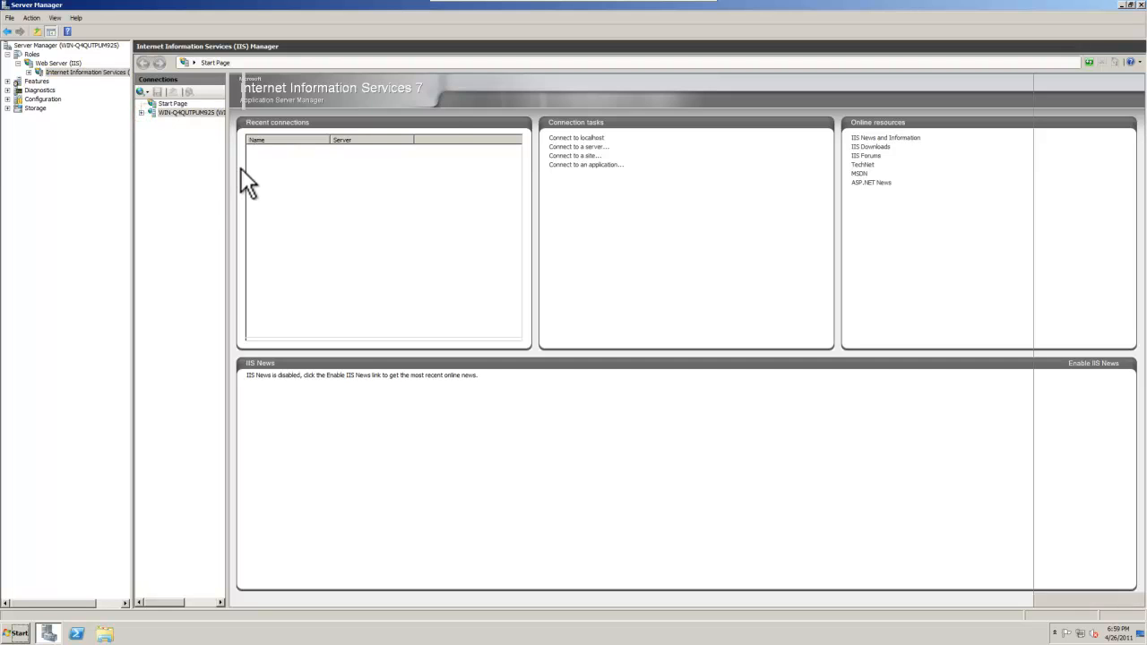
{"action": "left_click", "coordinate": [153, 131]}
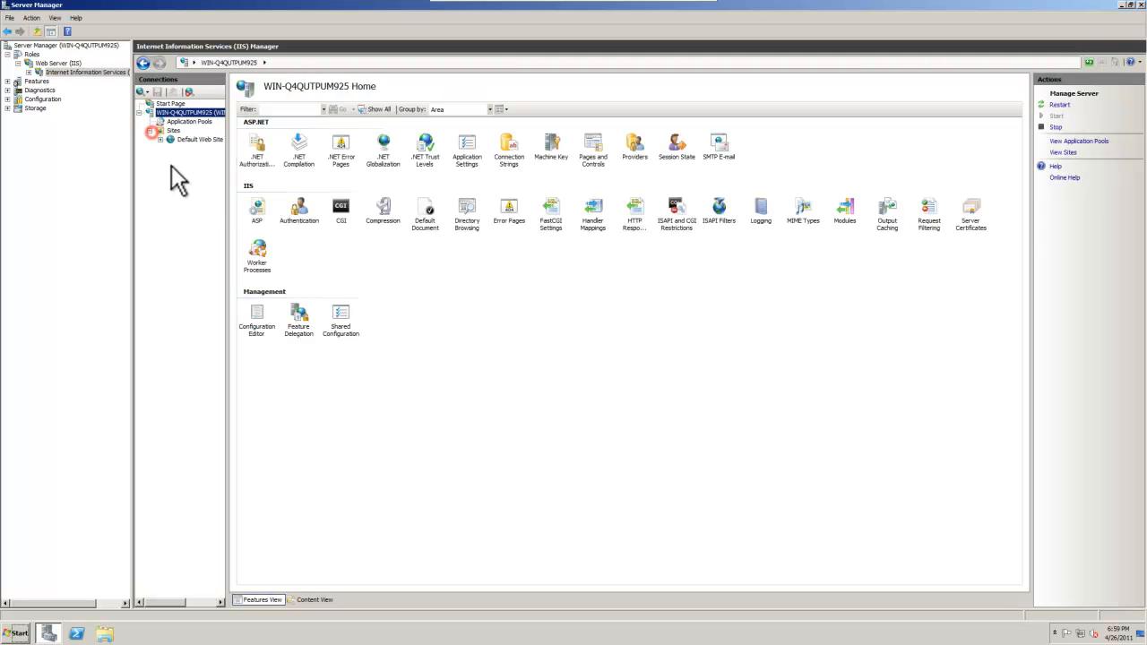
- Rename the Default Web Site to TestForum
{"action": "left_click", "coordinate": [183, 142]}
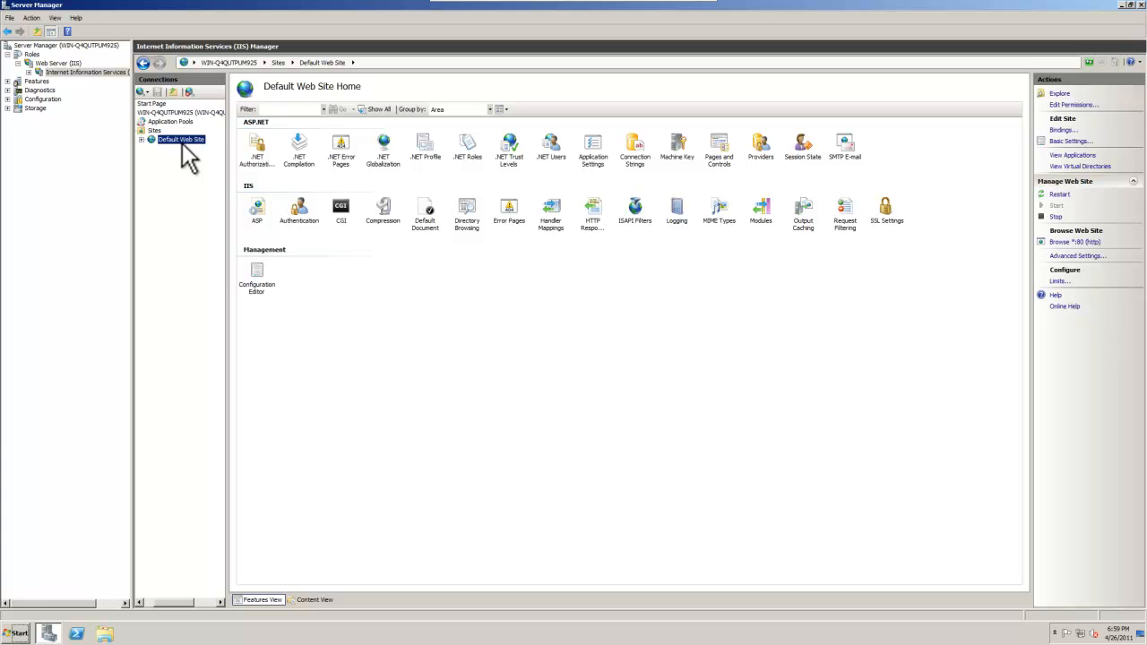
{"action": "right_click", "coordinate": [182, 144]}
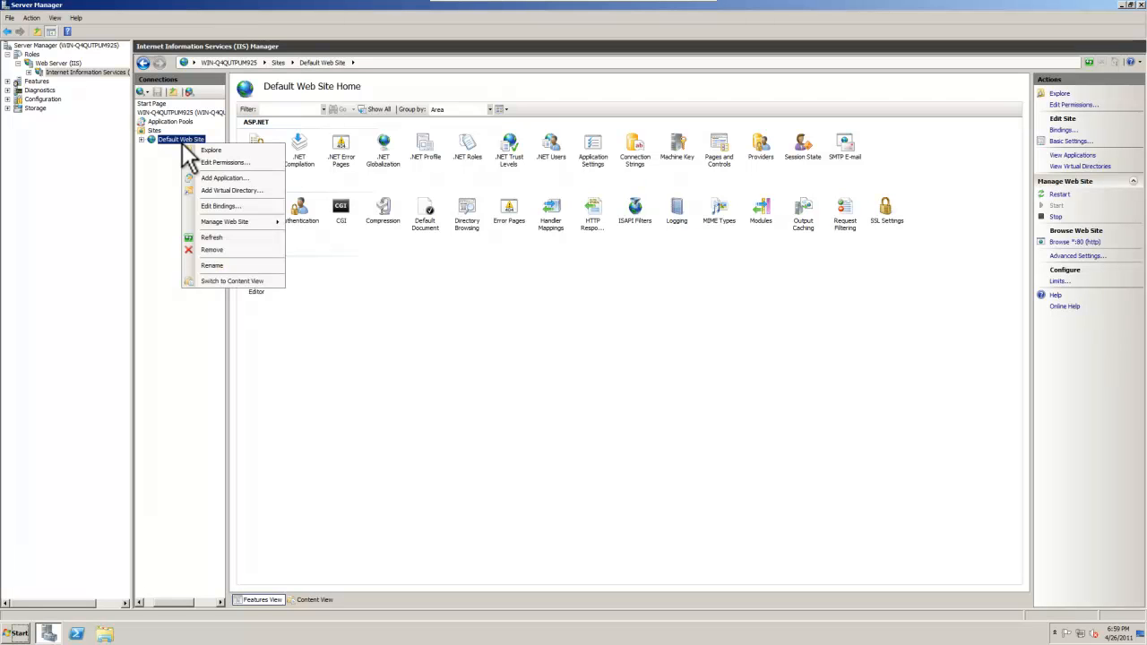
{"action": "left_click", "coordinate": [213, 263]}
{"action": "type", "text": "testForum"}
{"action": "key", "text": "Return"}
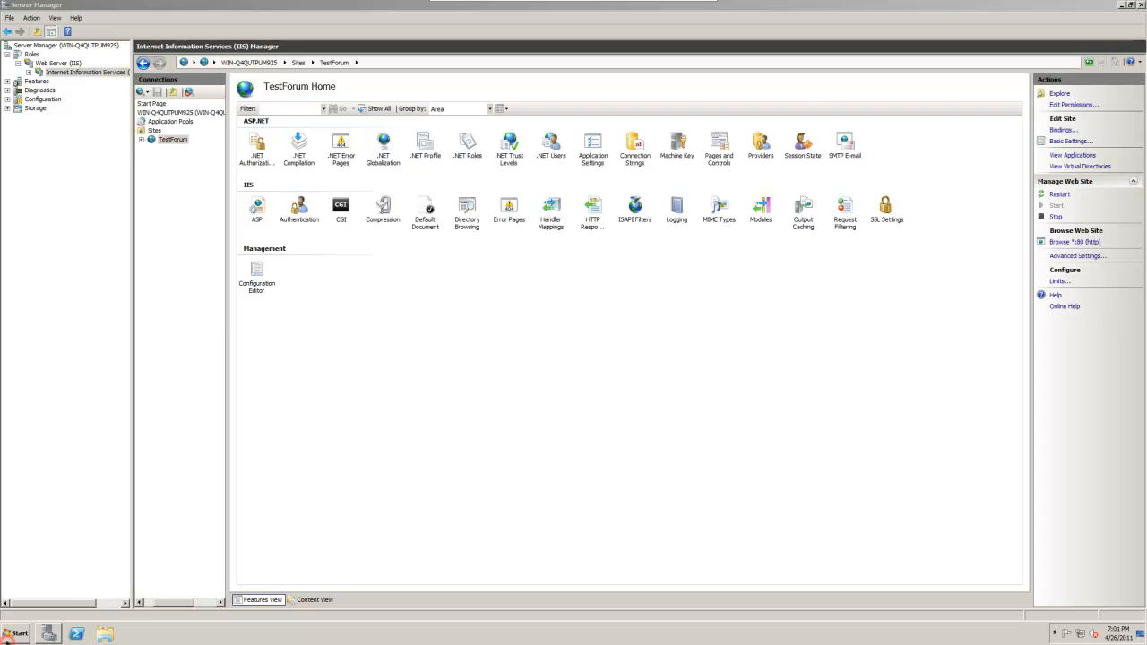
- Switch to Internet Explorer, go to google.com and search for "web platform installer"
{"action": "left_click", "coordinate": [9, 635]}
{"action": "left_click", "coordinate": [72, 378]}
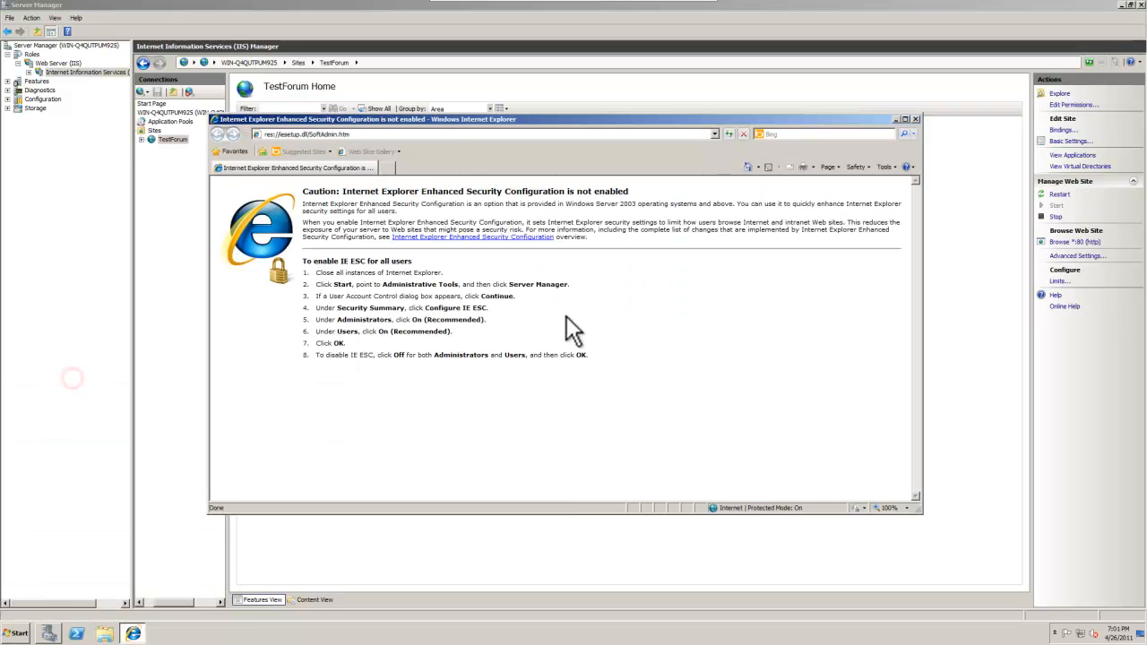
{"action": "left_click", "coordinate": [443, 133]}
{"action": "type", "text": "goog"}
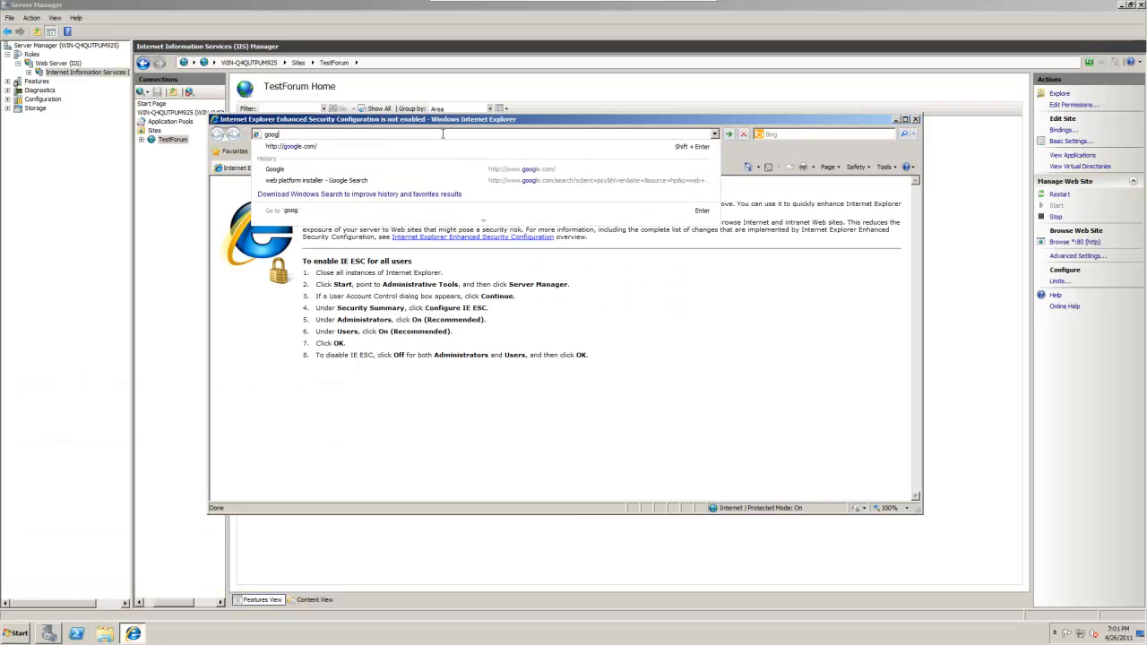
{"action": "type", "text": "le.com"}
{"action": "key", "text": "Return"}
{"action": "type", "text": "we"}
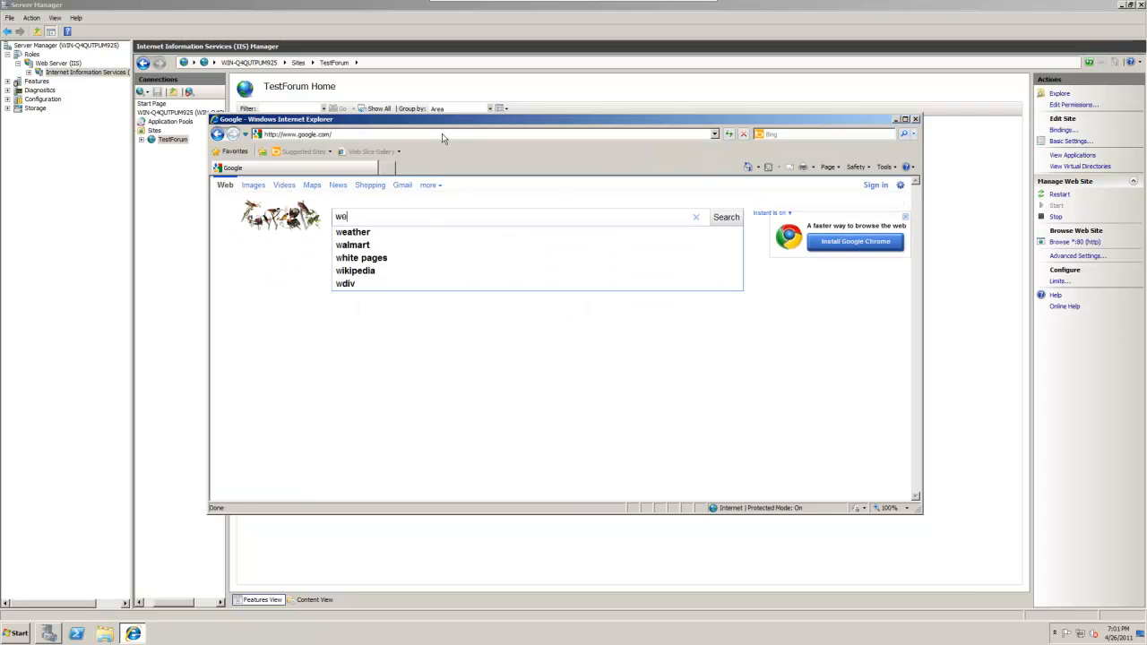
{"action": "type", "text": "b platform installer"}
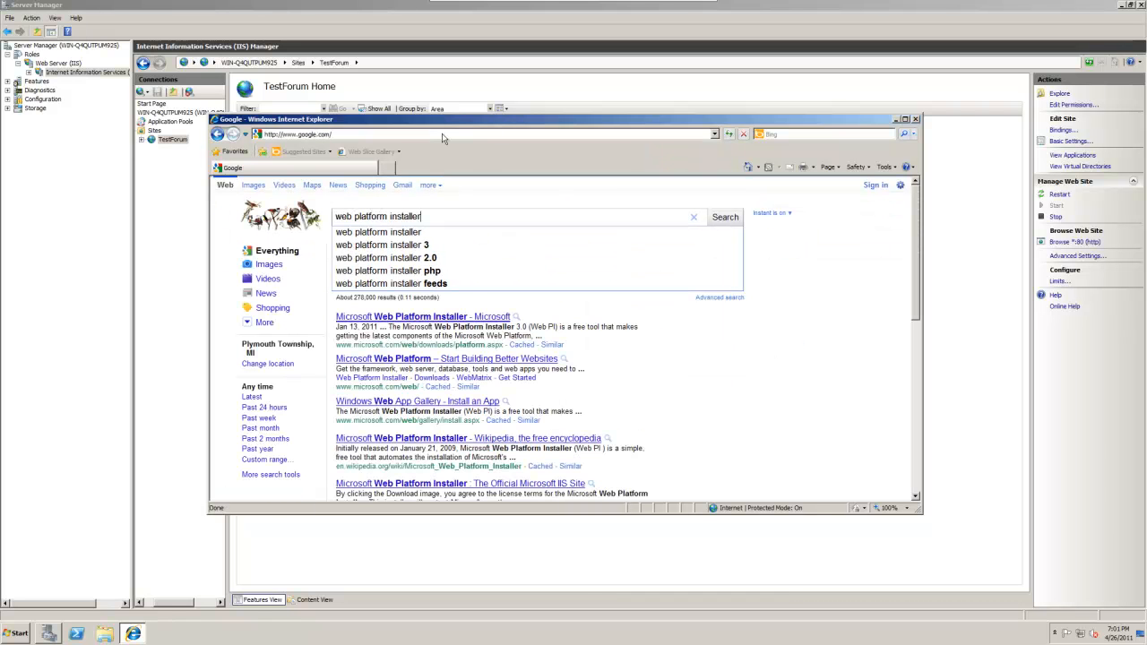
{"action": "key", "text": "Return"}
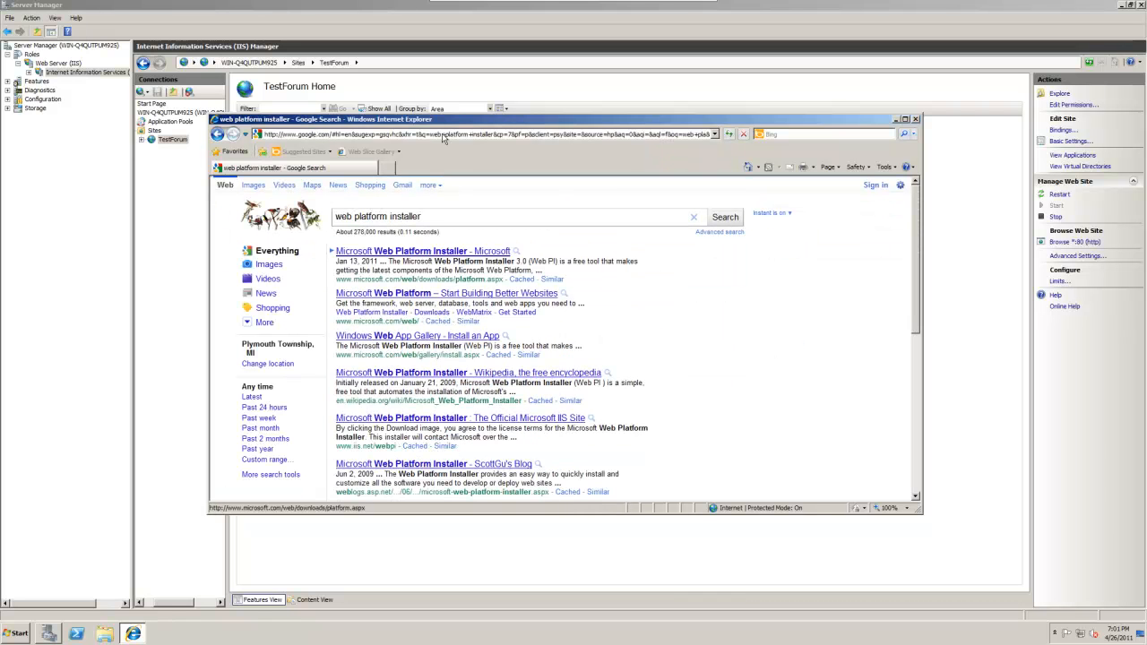
- Open Microsoft's Web Platform Installer download page from the search results and look through its feature list
{"action": "left_click", "coordinate": [423, 254]}
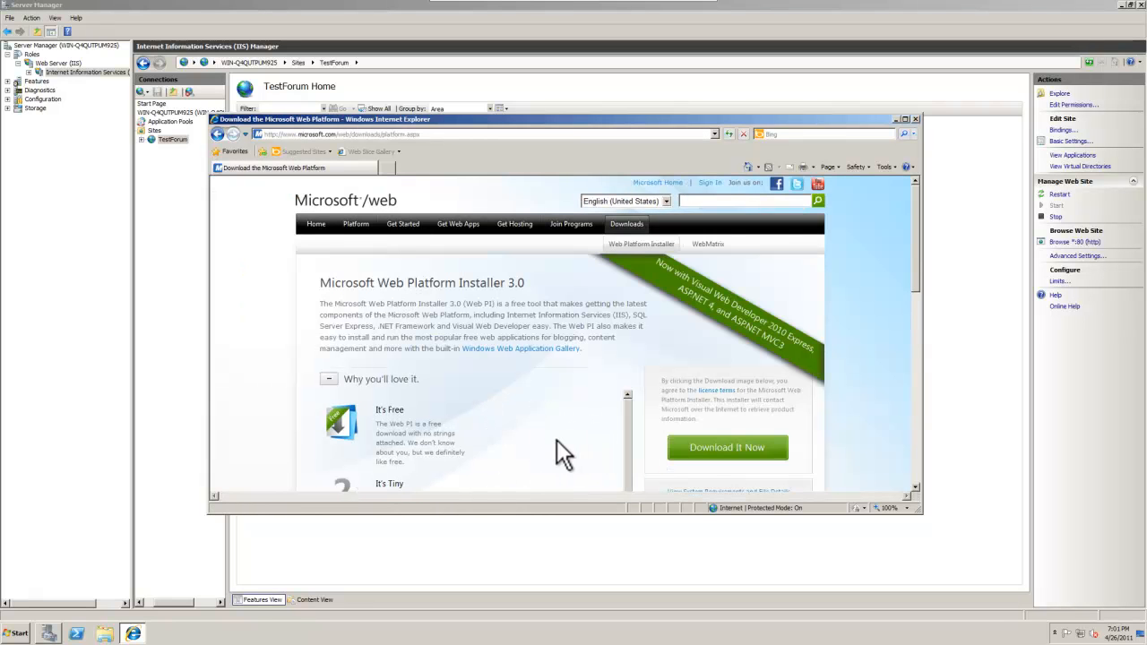
{"action": "scroll", "coordinate": [556, 439], "scroll_direction": "down", "scroll_amount": 6}
{"action": "scroll", "coordinate": [314, 407], "scroll_direction": "down", "scroll_amount": 2}
{"action": "scroll", "coordinate": [314, 407], "scroll_direction": "up", "scroll_amount": 2}
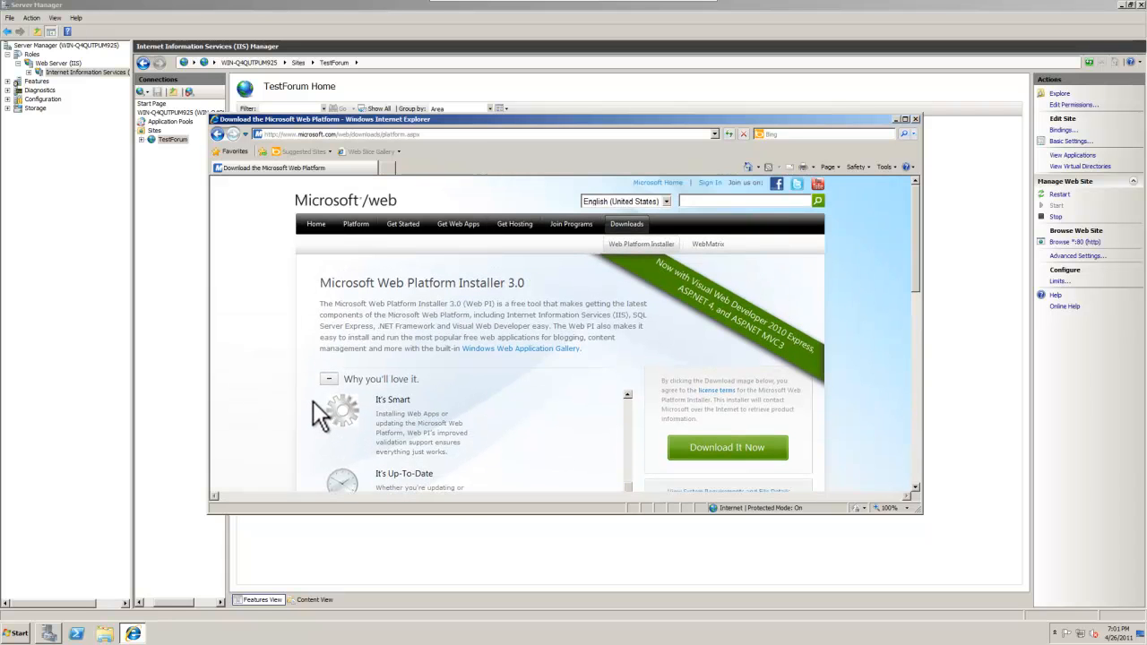
{"action": "scroll", "coordinate": [323, 412], "scroll_direction": "down", "scroll_amount": 10}
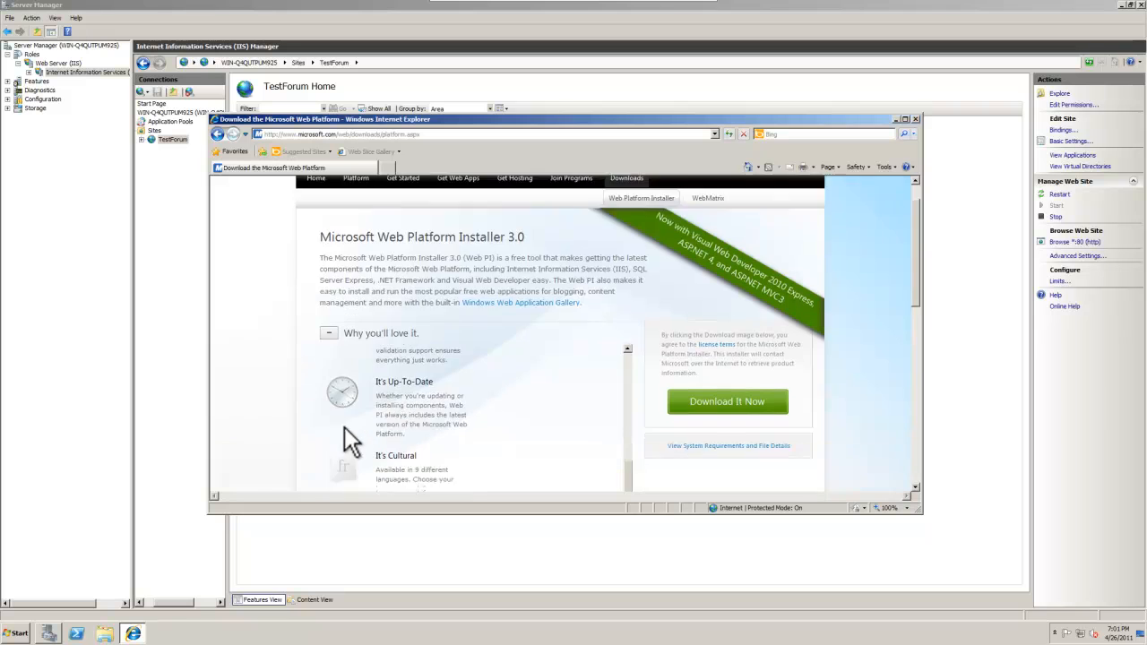
- Download and run Web Platform Installer 3.0 from its download page, and close the browser window
{"action": "scroll", "coordinate": [279, 414], "scroll_direction": "up", "scroll_amount": 5}
{"action": "scroll", "coordinate": [336, 422], "scroll_direction": "up", "scroll_amount": 8}
{"action": "scroll", "coordinate": [305, 428], "scroll_direction": "up", "scroll_amount": 1}
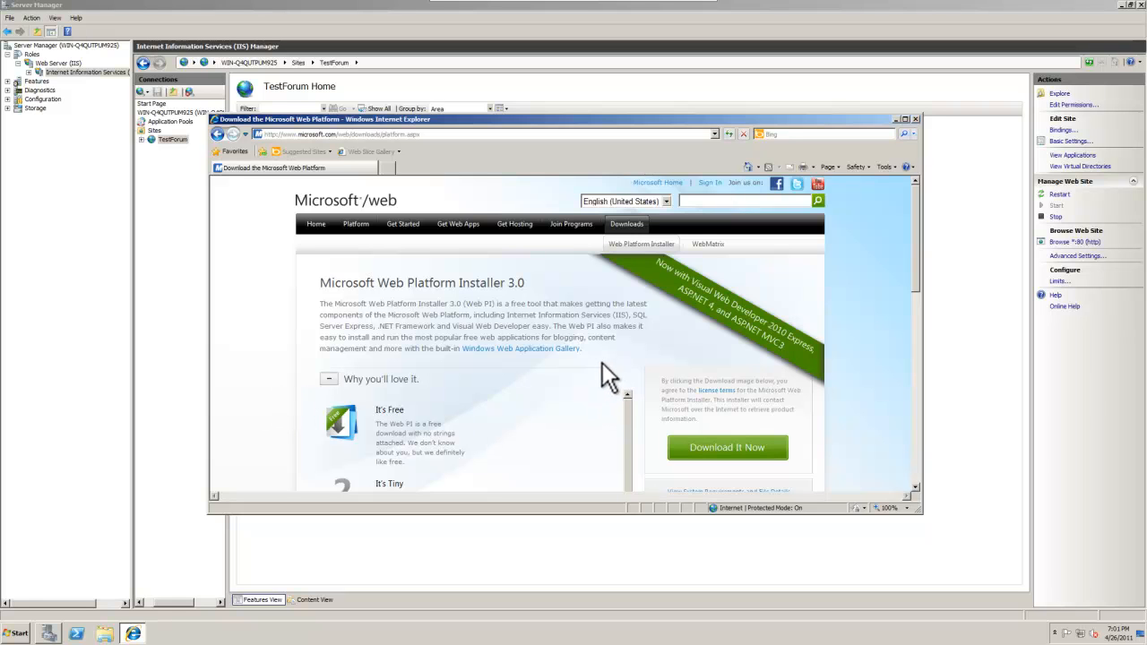
{"action": "left_click", "coordinate": [722, 457]}
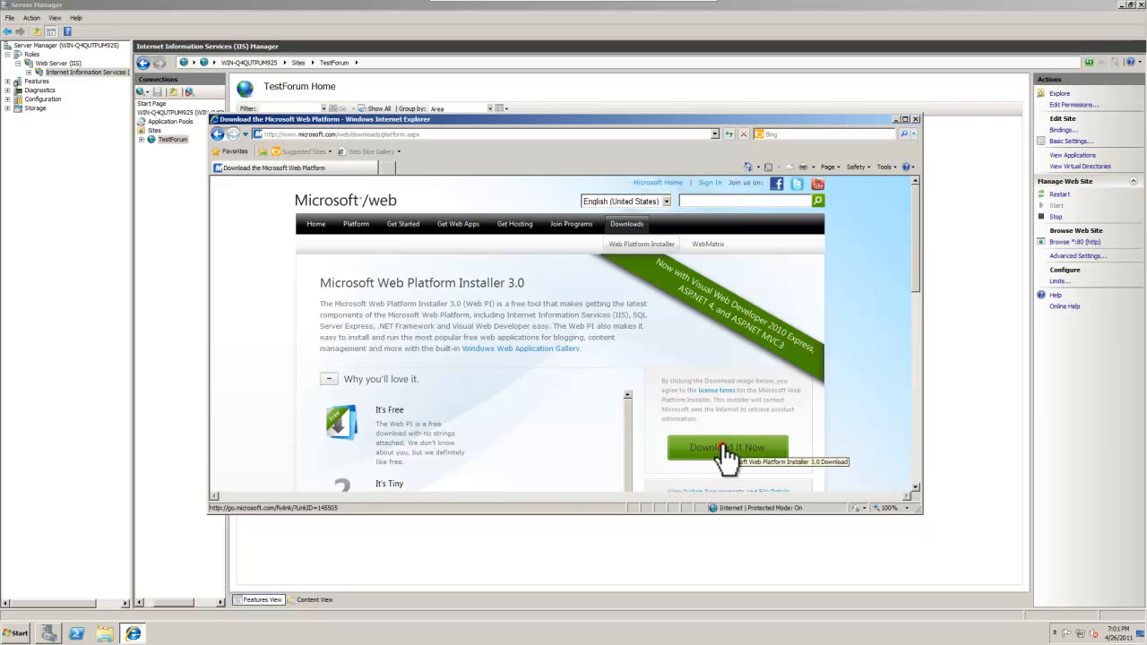
{"action": "left_click", "coordinate": [556, 320]}
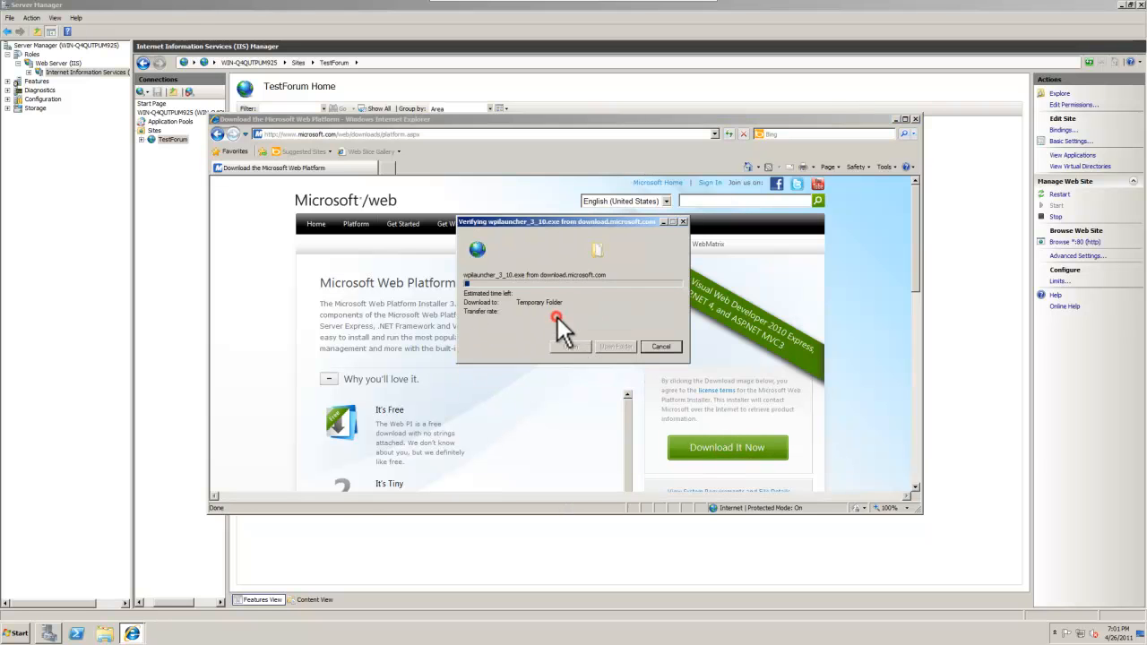
{"action": "left_click", "coordinate": [611, 307]}
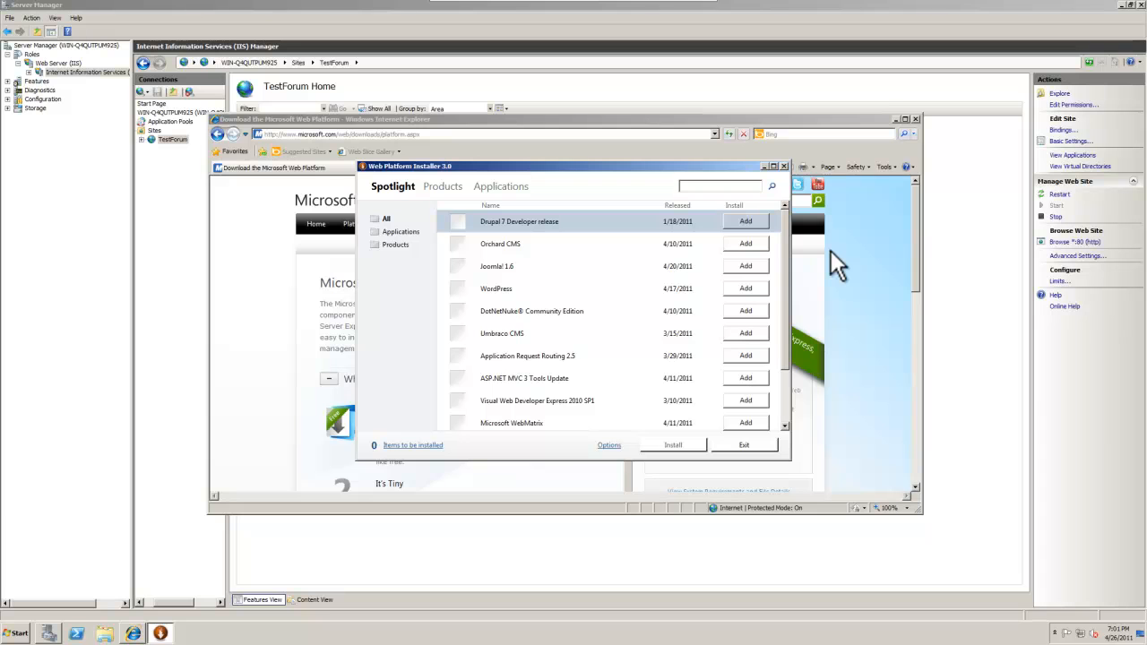
{"action": "left_click", "coordinate": [915, 119]}
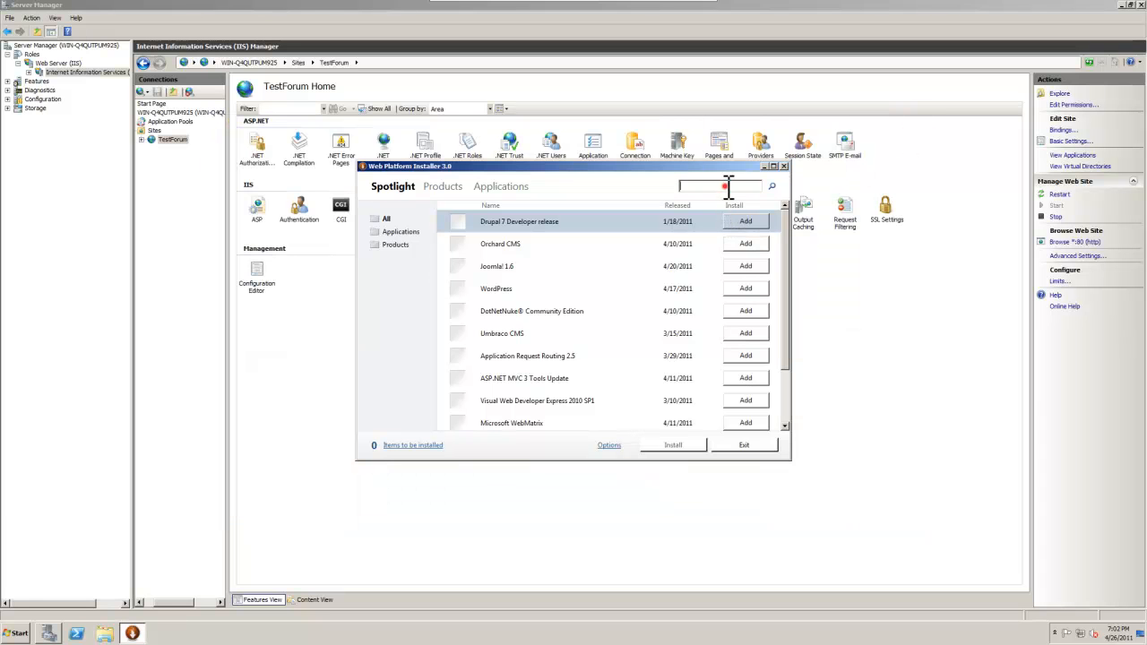
{"action": "left_click_drag", "start_coordinate": [787, 227], "coordinate": [767, 210]}
{"action": "scroll", "coordinate": [784, 265], "scroll_direction": "up", "scroll_amount": 1}
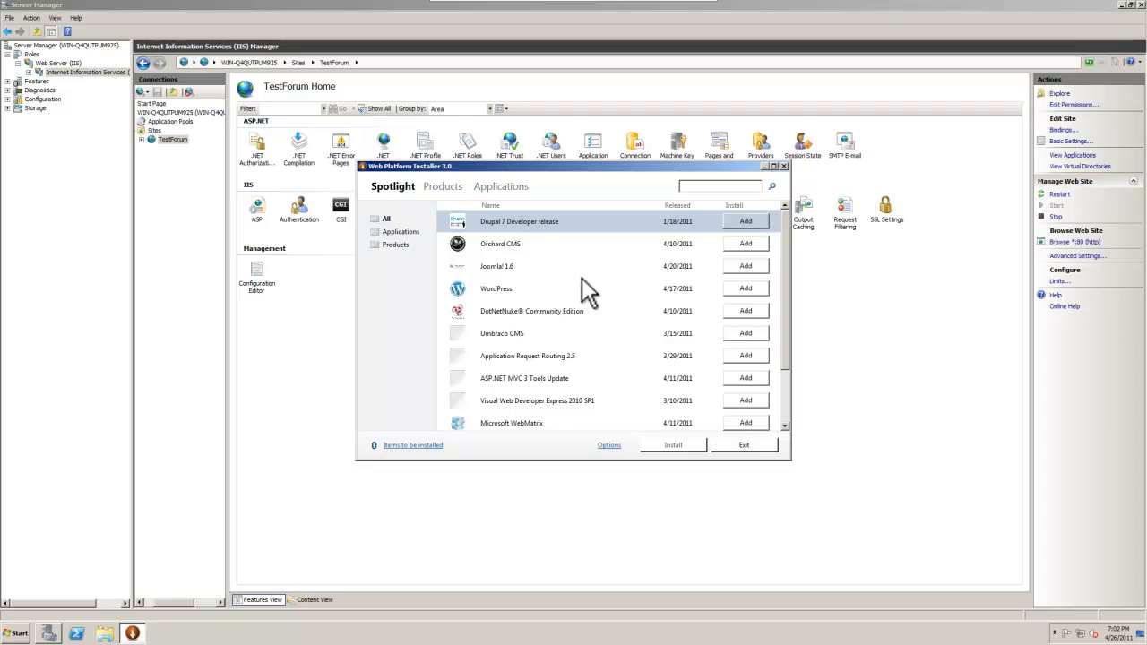
{"action": "left_click", "coordinate": [749, 266]}
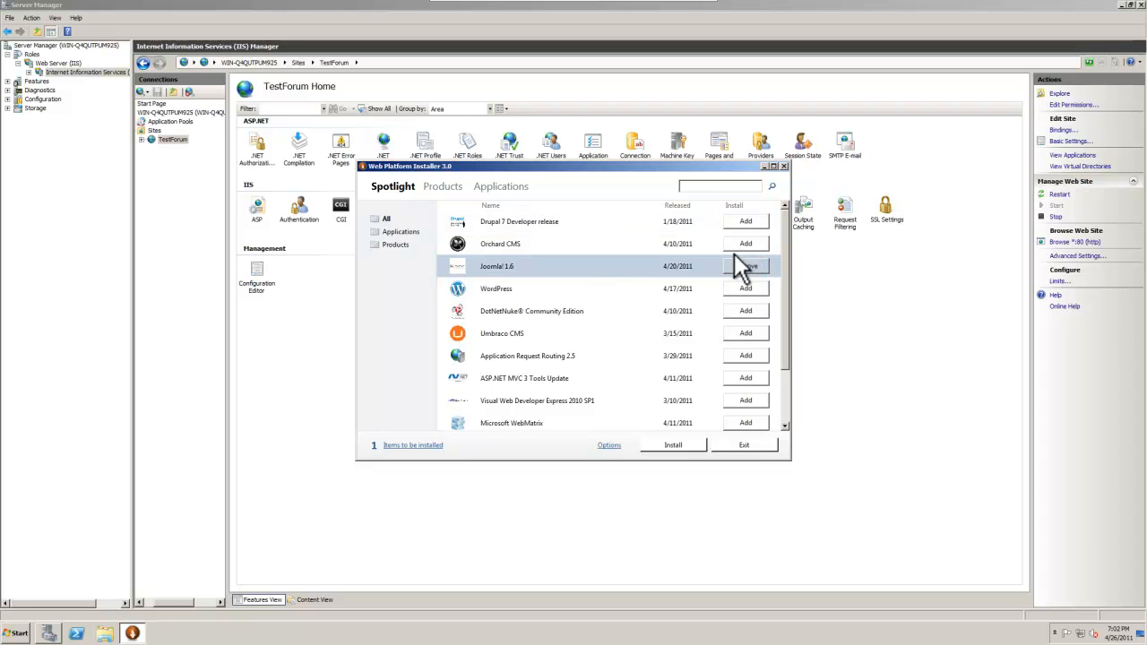
{"action": "left_click", "coordinate": [742, 266]}
{"action": "mouse_move", "coordinate": [785, 255]}
{"action": "left_mouse_down"}
{"action": "mouse_move", "coordinate": [784, 279]}
{"action": "mouse_move", "coordinate": [781, 256]}
{"action": "left_mouse_up"}
{"action": "left_click", "coordinate": [745, 266]}
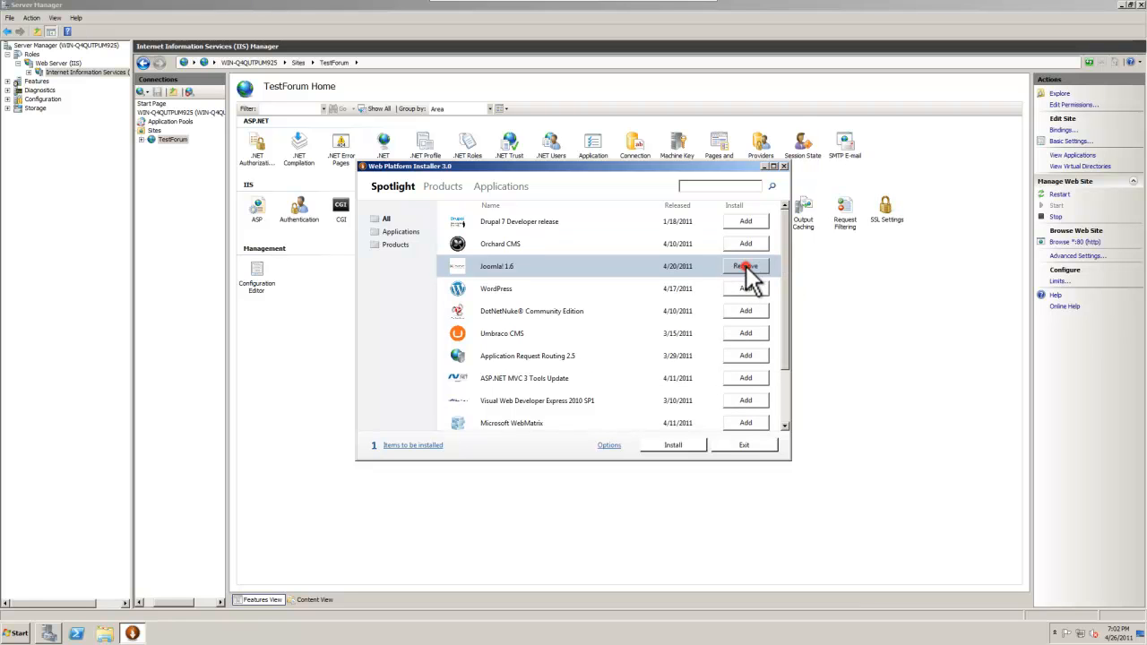
{"action": "left_click", "coordinate": [673, 444]}
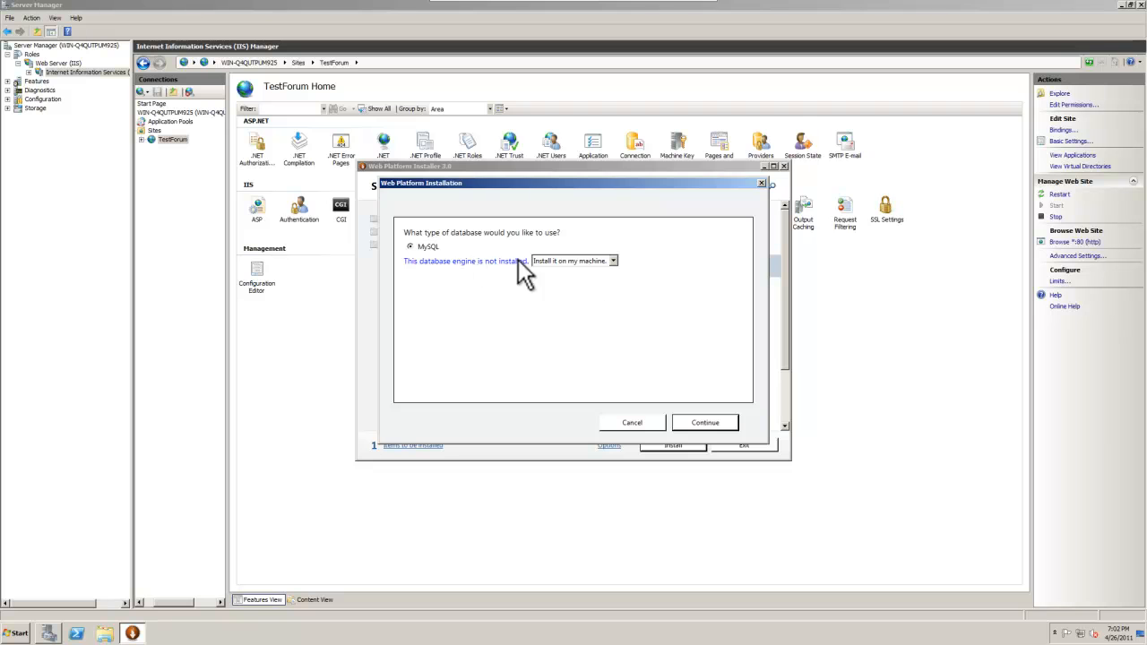
{"action": "left_click", "coordinate": [631, 422]}
{"action": "left_click", "coordinate": [744, 266]}
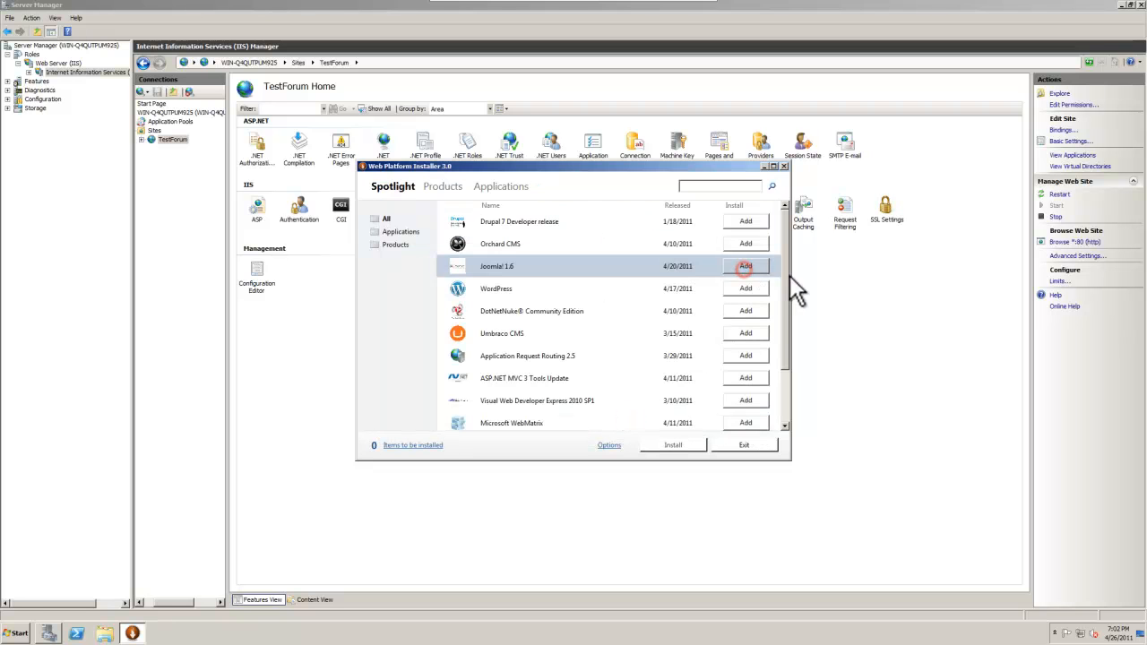
- Search the installer's catalog for smf and phpbb, and return to the Spotlight list
{"action": "left_click_drag", "start_coordinate": [786, 270], "coordinate": [784, 216]}
{"action": "left_click", "coordinate": [726, 183]}
{"action": "type", "text": "smf"}
{"action": "key", "text": "Return"}
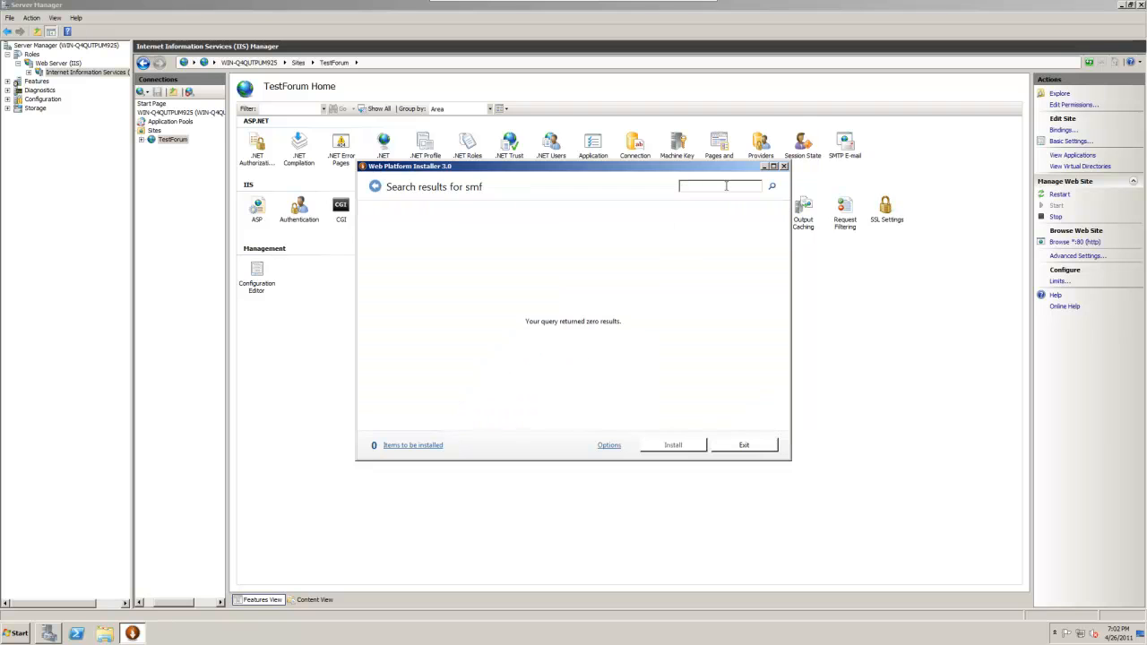
{"action": "left_click", "coordinate": [727, 186]}
{"action": "type", "text": "phpbb"}
{"action": "key", "text": "Return"}
{"action": "left_click", "coordinate": [376, 186]}
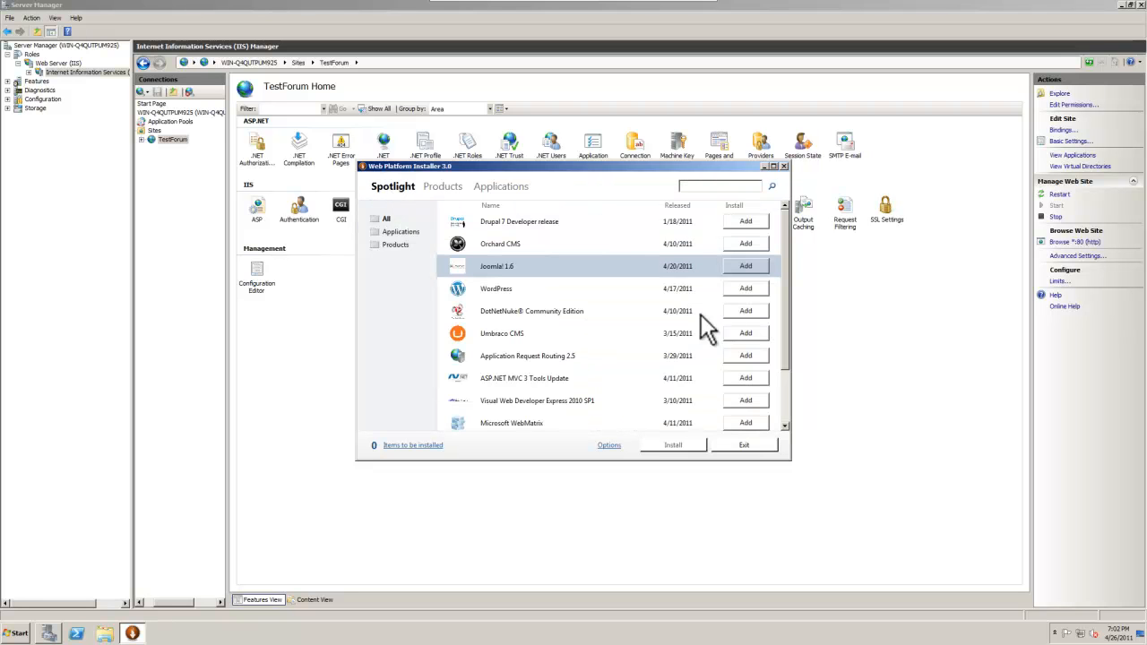
- Search the catalog for php and add PHP 5.3.6 and PHP Manager for IIS to the installation items
{"action": "left_click", "coordinate": [719, 188]}
{"action": "type", "text": "php"}
{"action": "key", "text": "Return"}
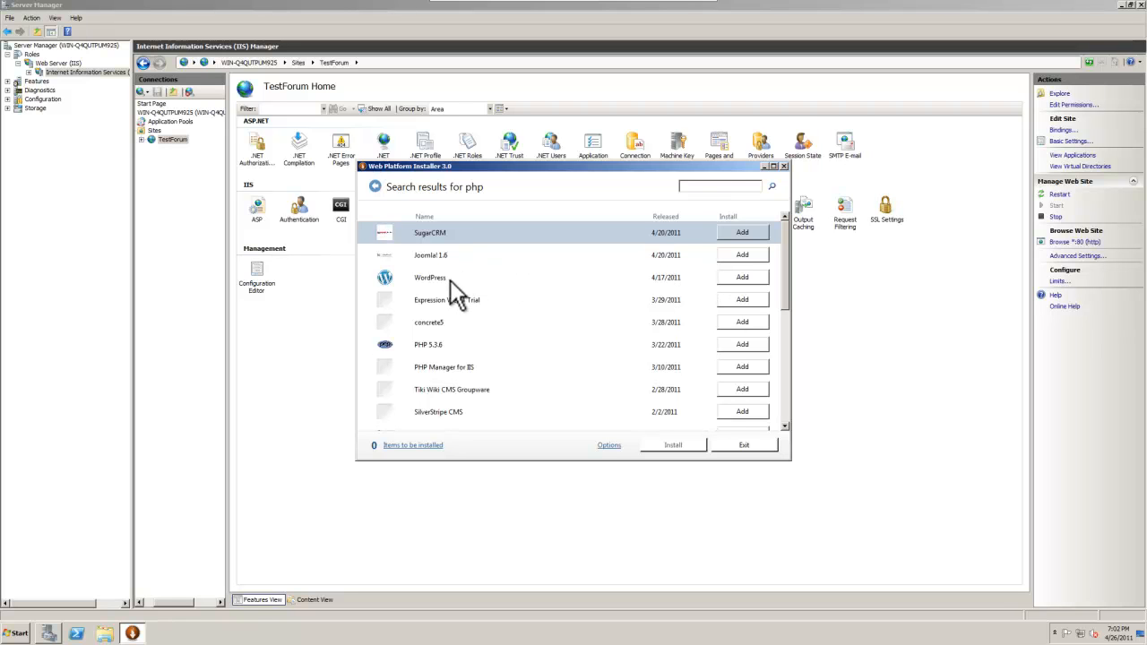
{"action": "left_click_drag", "start_coordinate": [776, 259], "coordinate": [784, 290]}
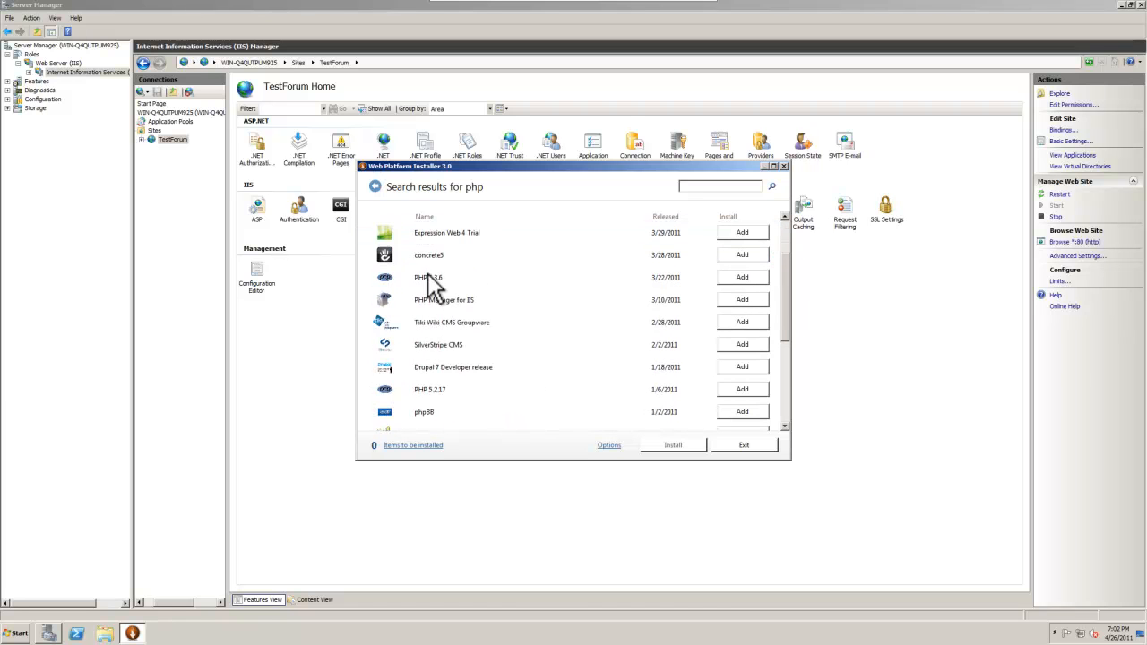
{"action": "scroll", "coordinate": [538, 313], "scroll_direction": "up", "scroll_amount": 3}
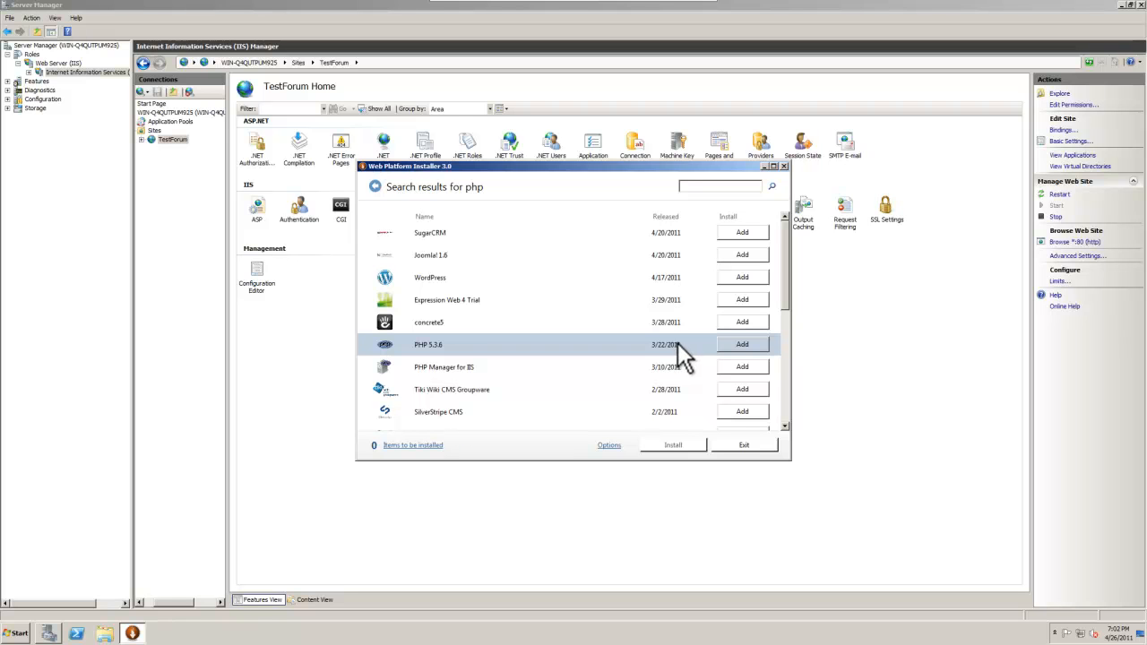
{"action": "left_click", "coordinate": [735, 347]}
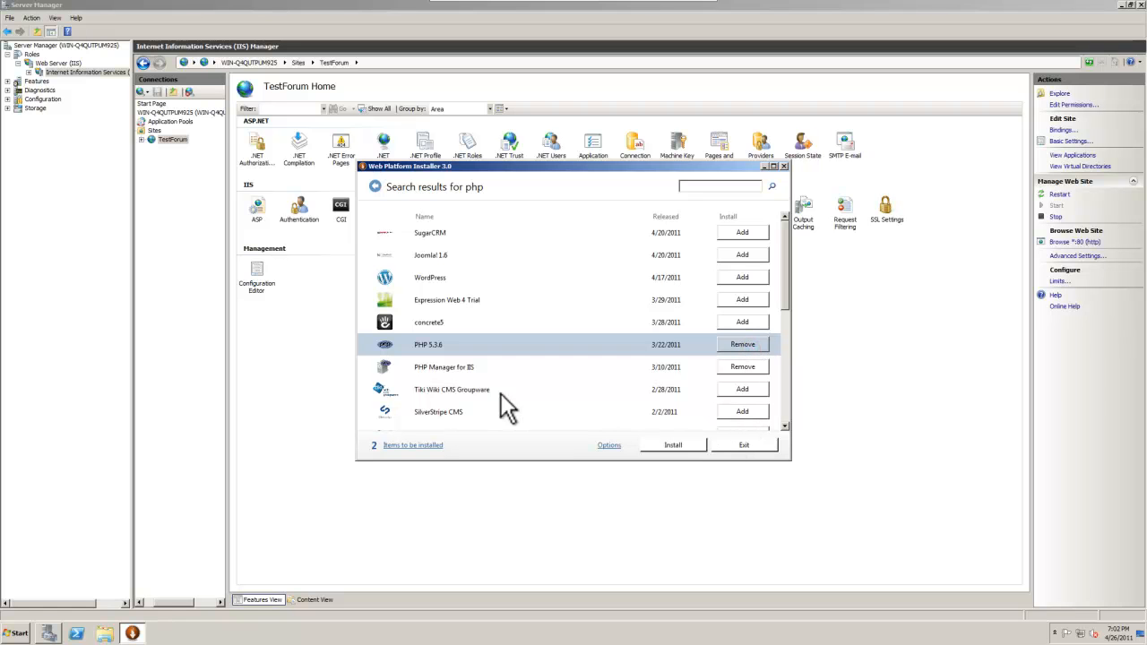
- Install the selected PHP products, accepting the license terms, and finish the installation wizard
{"action": "left_click", "coordinate": [664, 448]}
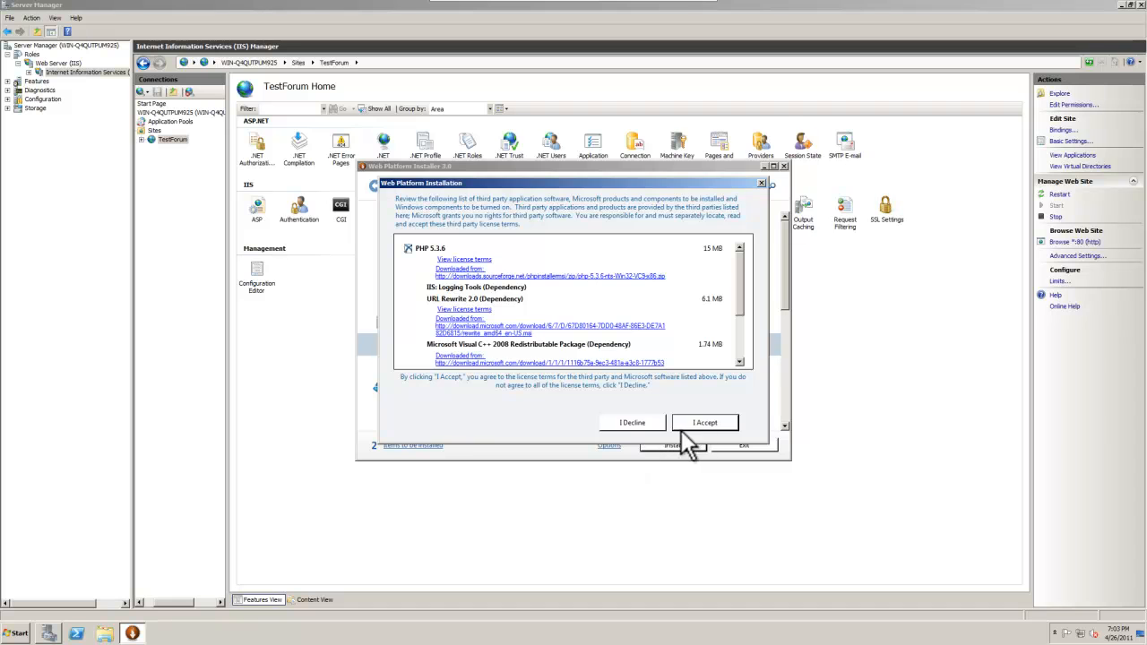
{"action": "left_click", "coordinate": [705, 428]}
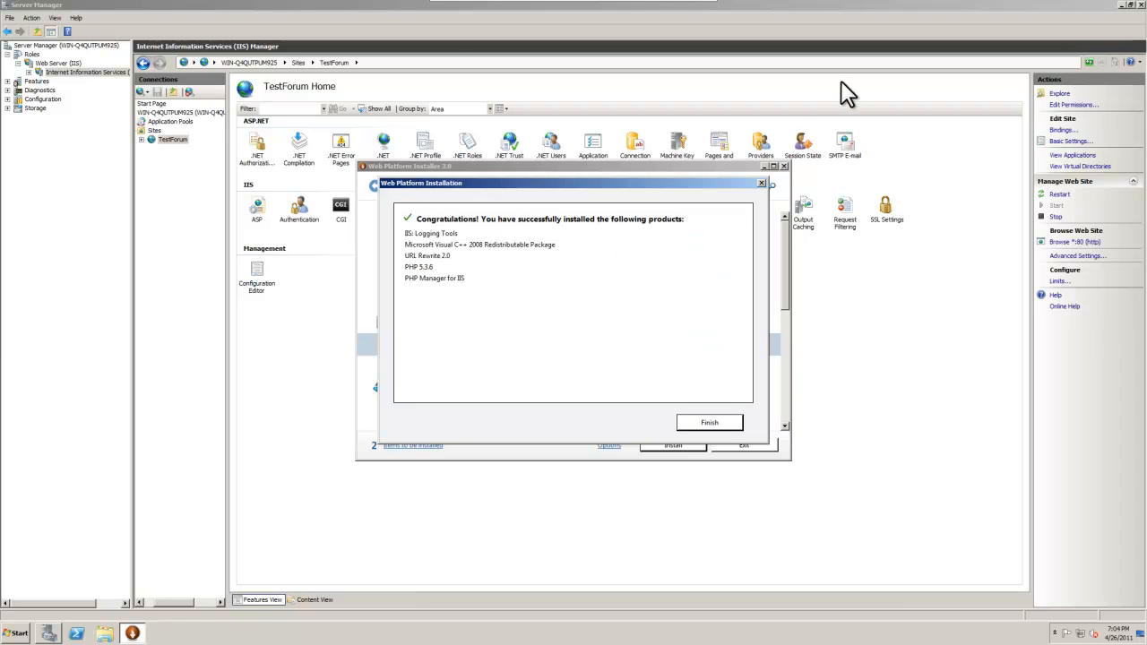
{"action": "left_click", "coordinate": [710, 423]}
{"action": "left_click", "coordinate": [716, 428]}
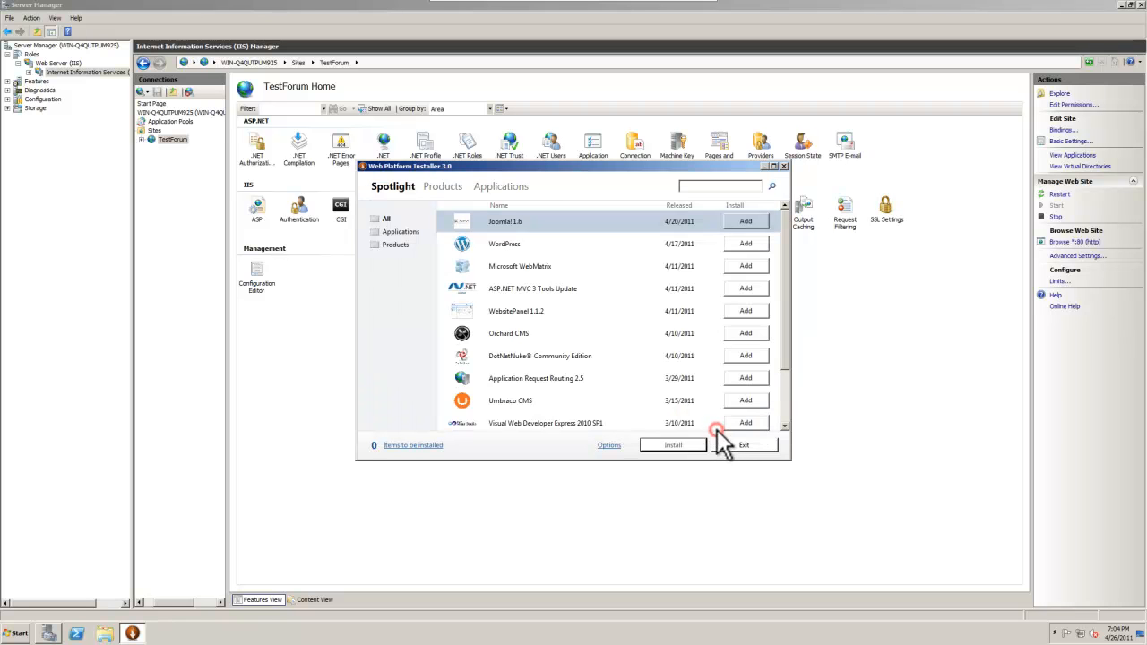
- Search the catalog for mysql and start installing MySQL Windows 5.1, accepting the license terms
{"action": "left_click", "coordinate": [699, 185]}
{"action": "type", "text": "mysql"}
{"action": "key", "text": "Return"}
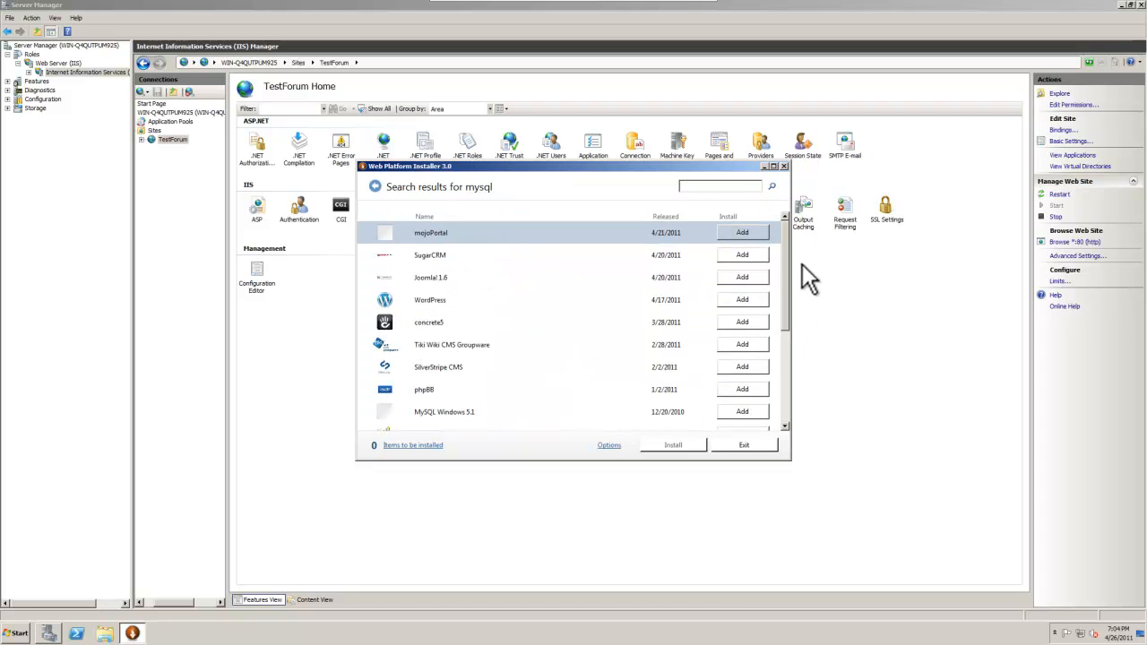
{"action": "left_click_drag", "start_coordinate": [787, 246], "coordinate": [784, 320]}
{"action": "left_click", "coordinate": [470, 278]}
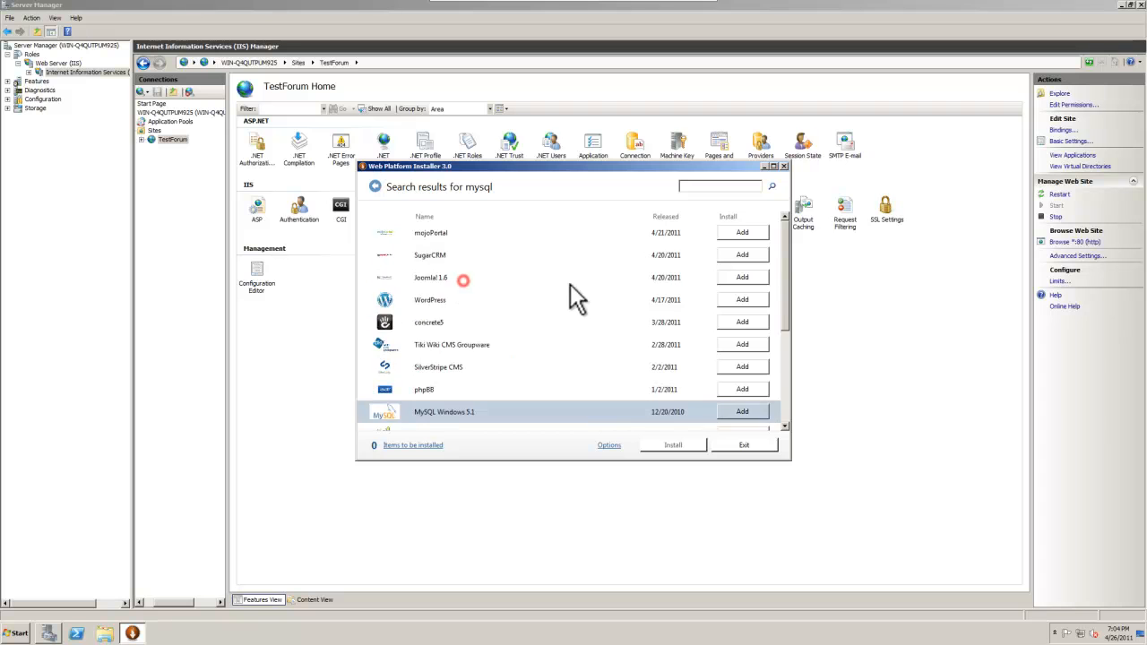
{"action": "scroll", "coordinate": [681, 350], "scroll_direction": "down", "scroll_amount": 3}
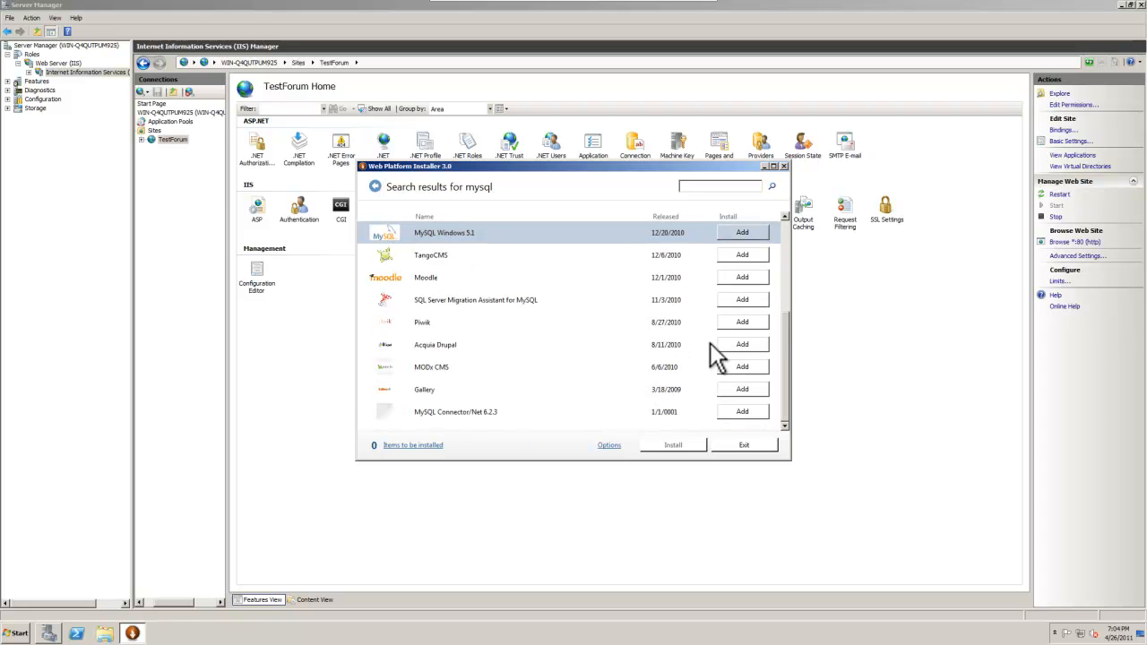
{"action": "left_click", "coordinate": [736, 232]}
{"action": "left_click", "coordinate": [676, 445]}
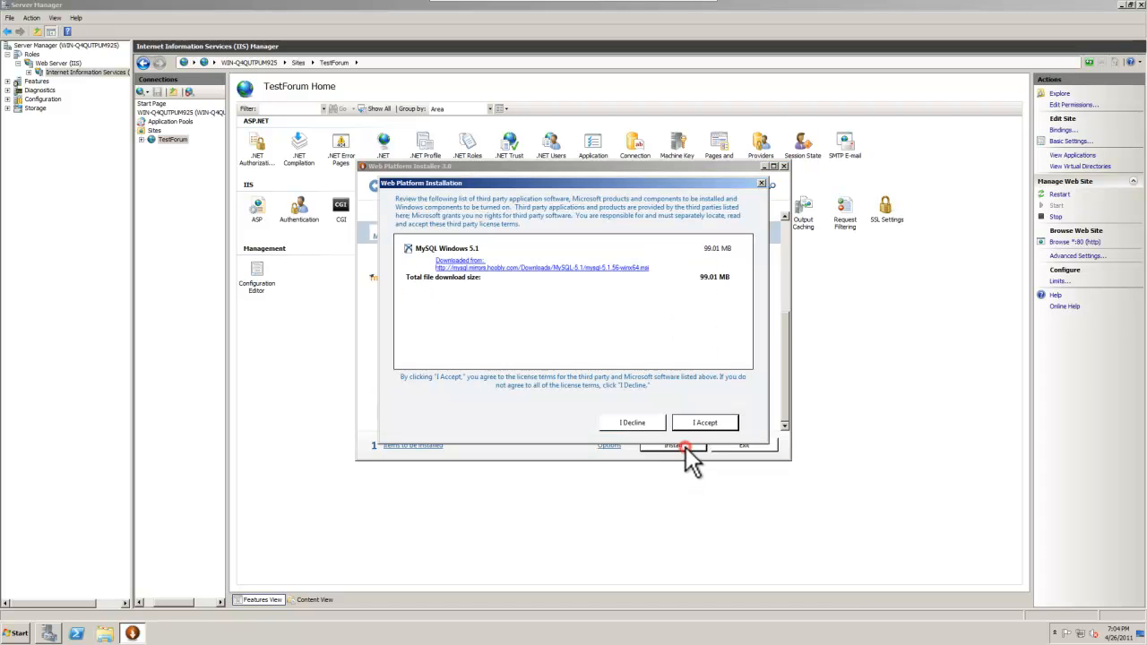
{"action": "left_click", "coordinate": [705, 423]}
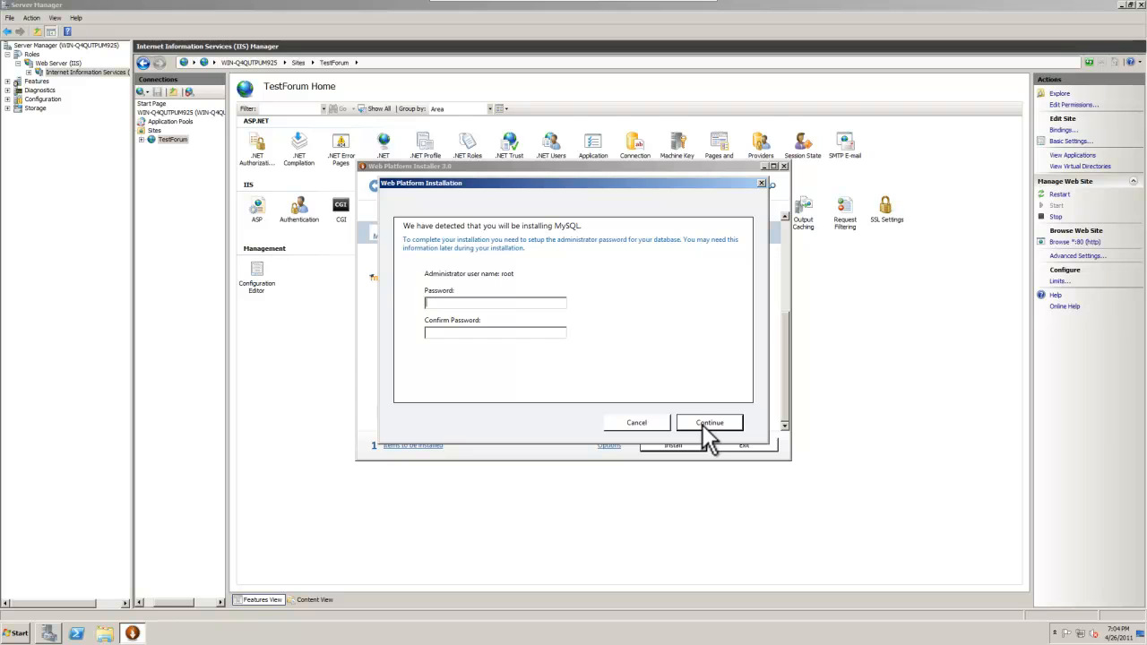
- Enter and confirm the MySQL administrator password, complete the installation and exit the installer
{"action": "type", "text": "*************"}
{"action": "key", "text": "Tab"}
{"action": "type", "text": "*************"}
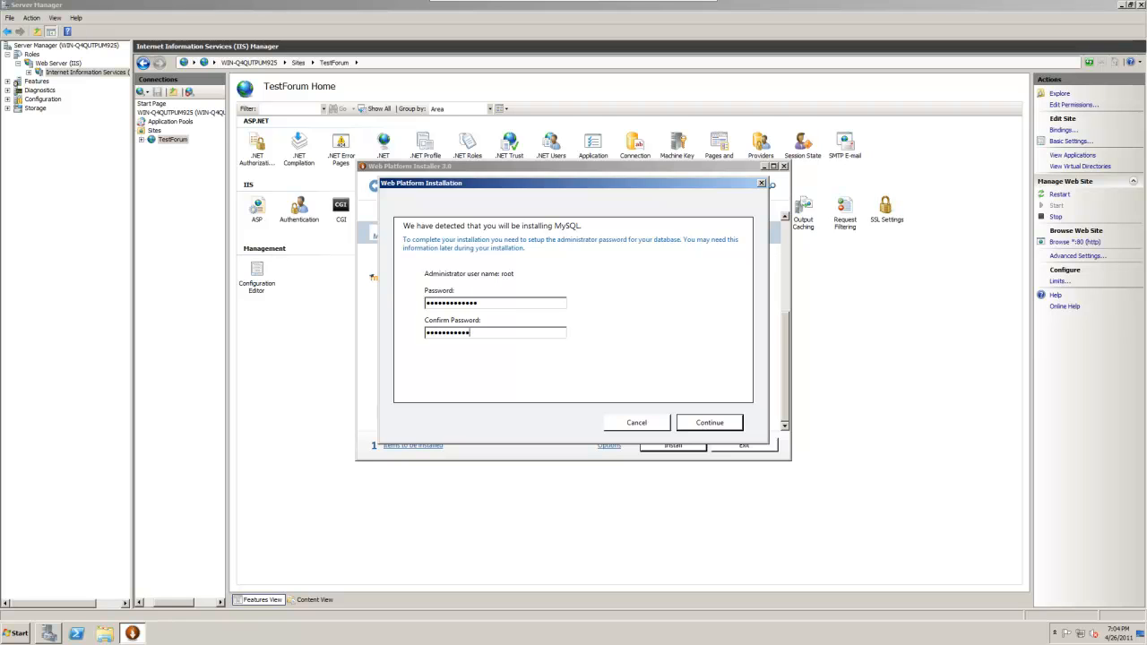
{"action": "left_click", "coordinate": [710, 422]}
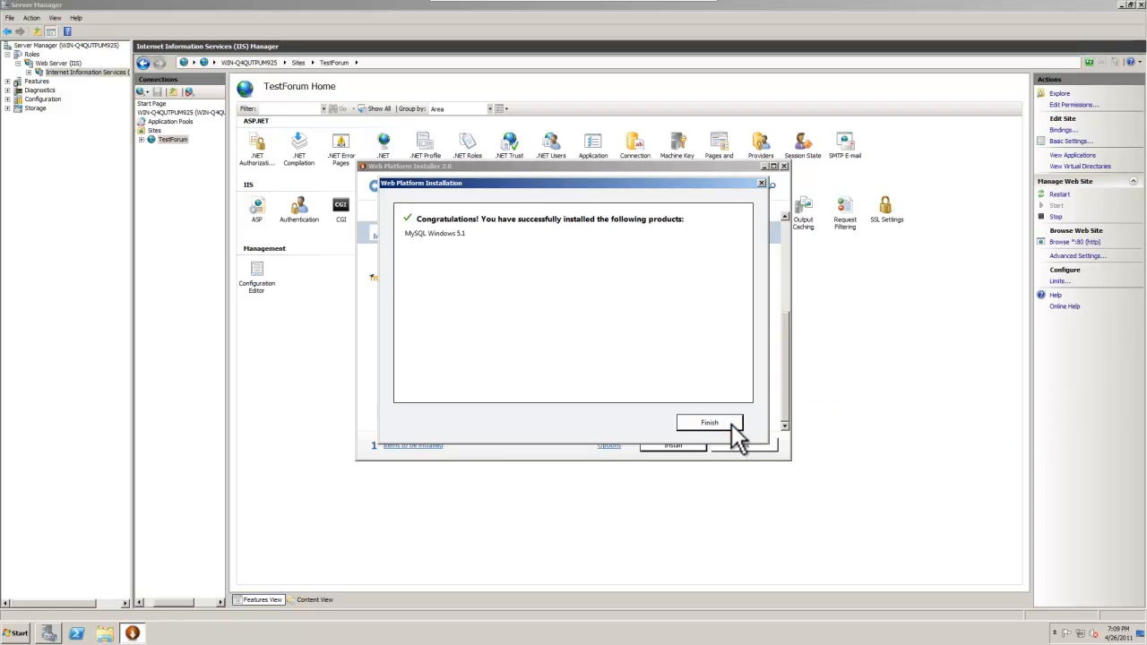
{"action": "left_click", "coordinate": [731, 423]}
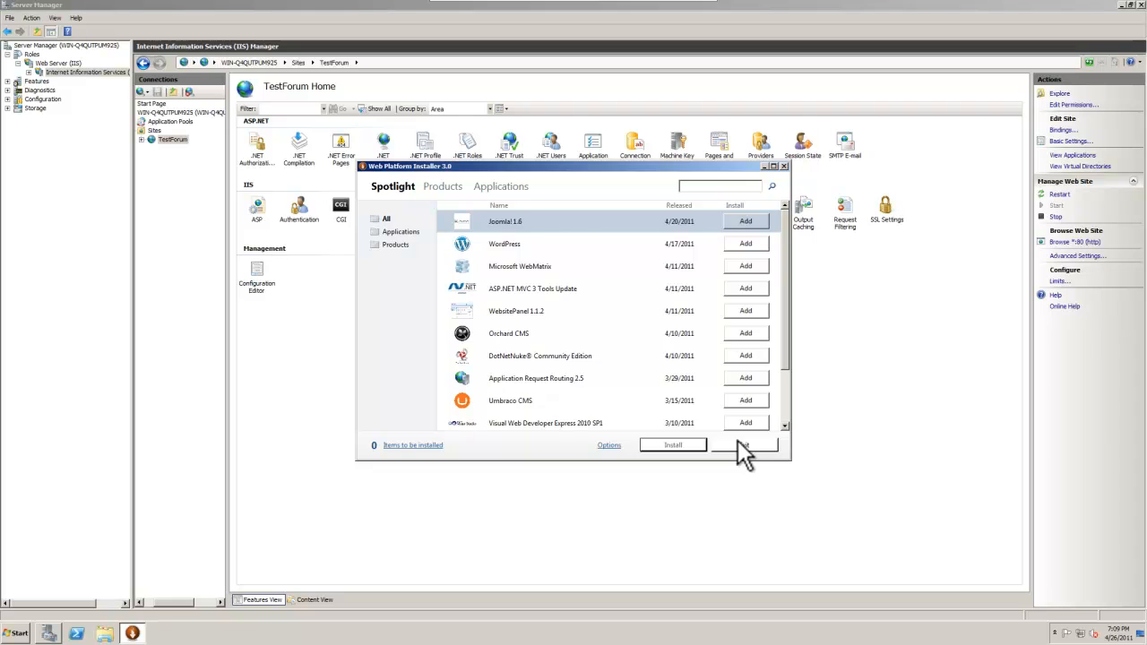
{"action": "left_click", "coordinate": [738, 444]}
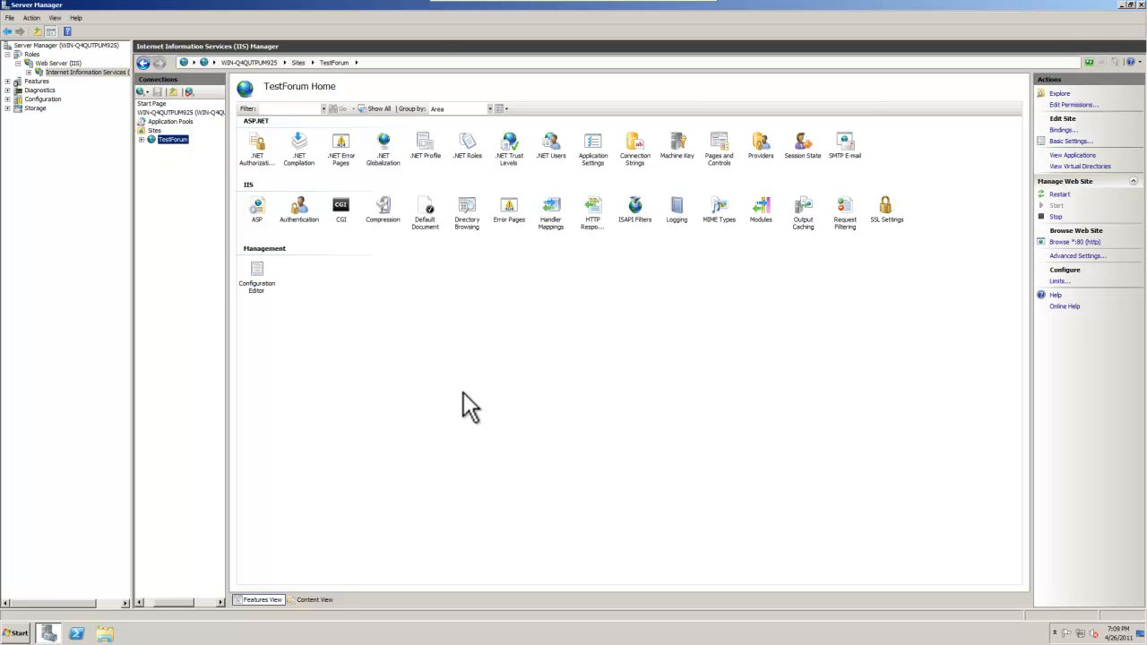
- Open the MySQL Command Line Client and log in with the MySQL administrator password
{"action": "left_click", "coordinate": [14, 632]}
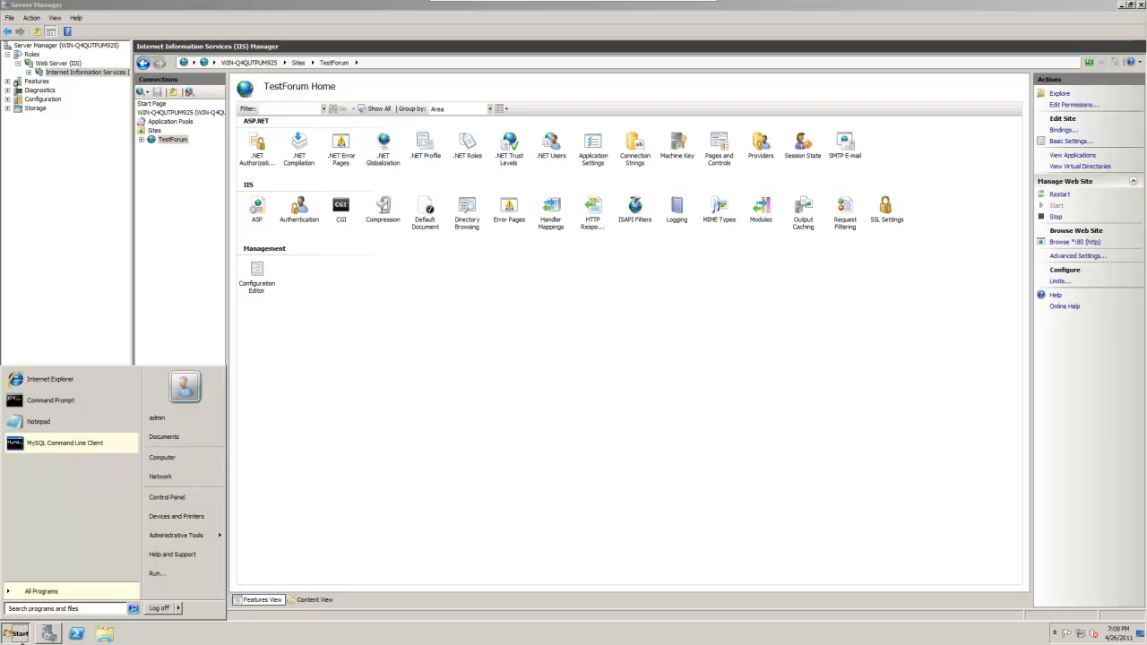
{"action": "left_click", "coordinate": [15, 633]}
{"action": "left_click", "coordinate": [15, 635]}
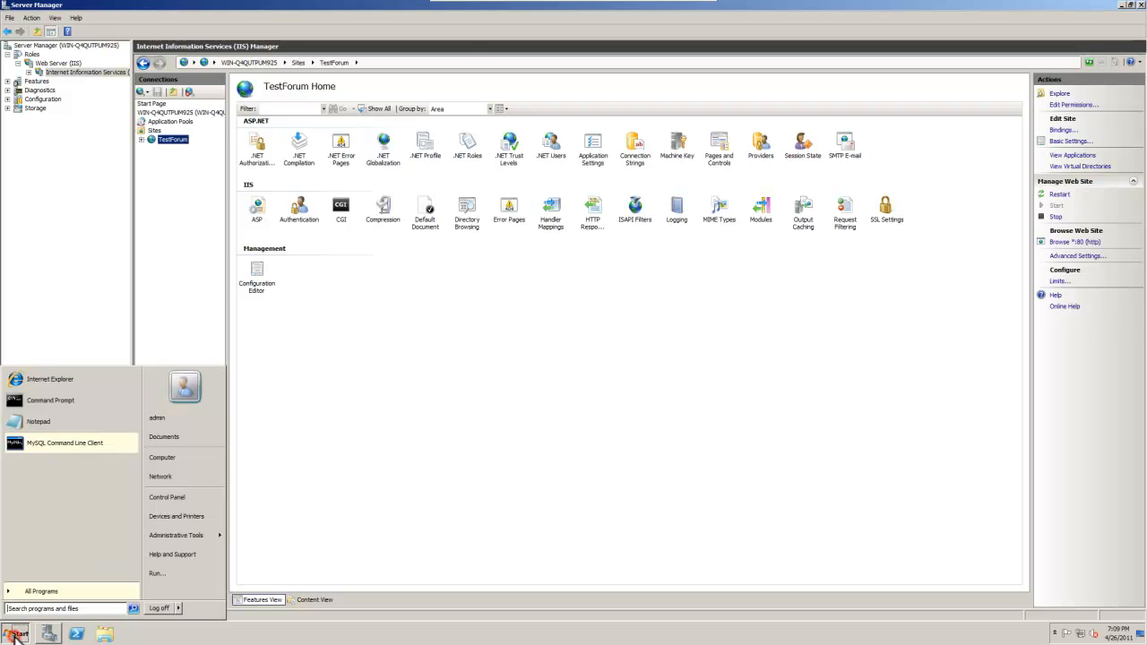
{"action": "left_click", "coordinate": [59, 448]}
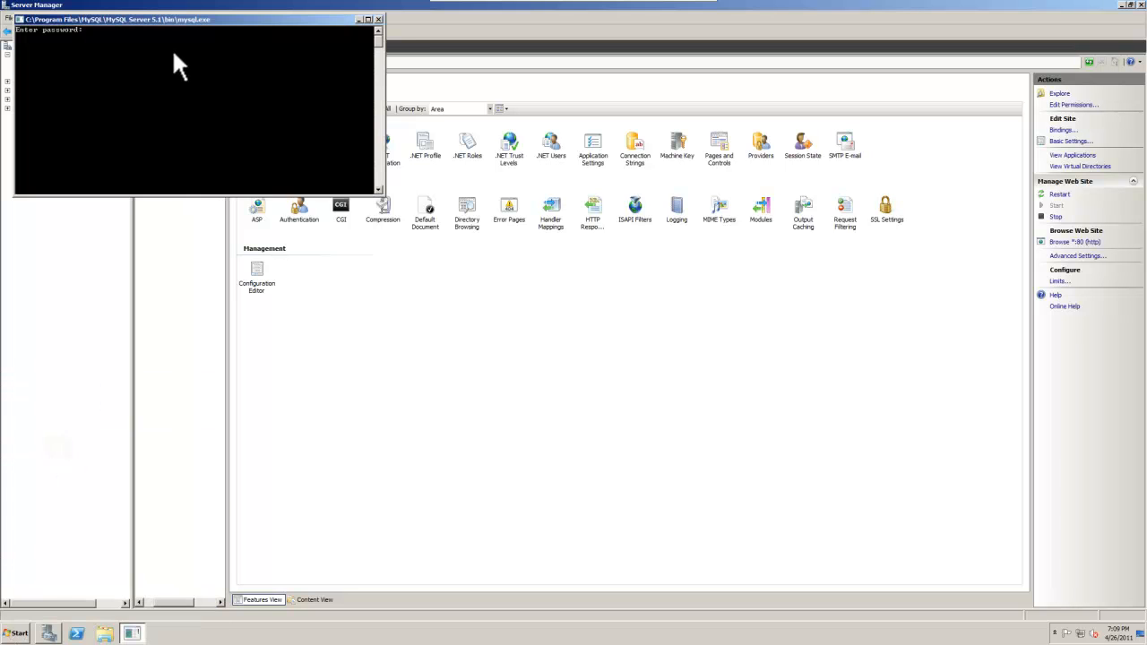
{"action": "left_click_drag", "start_coordinate": [162, 19], "coordinate": [356, 121]}
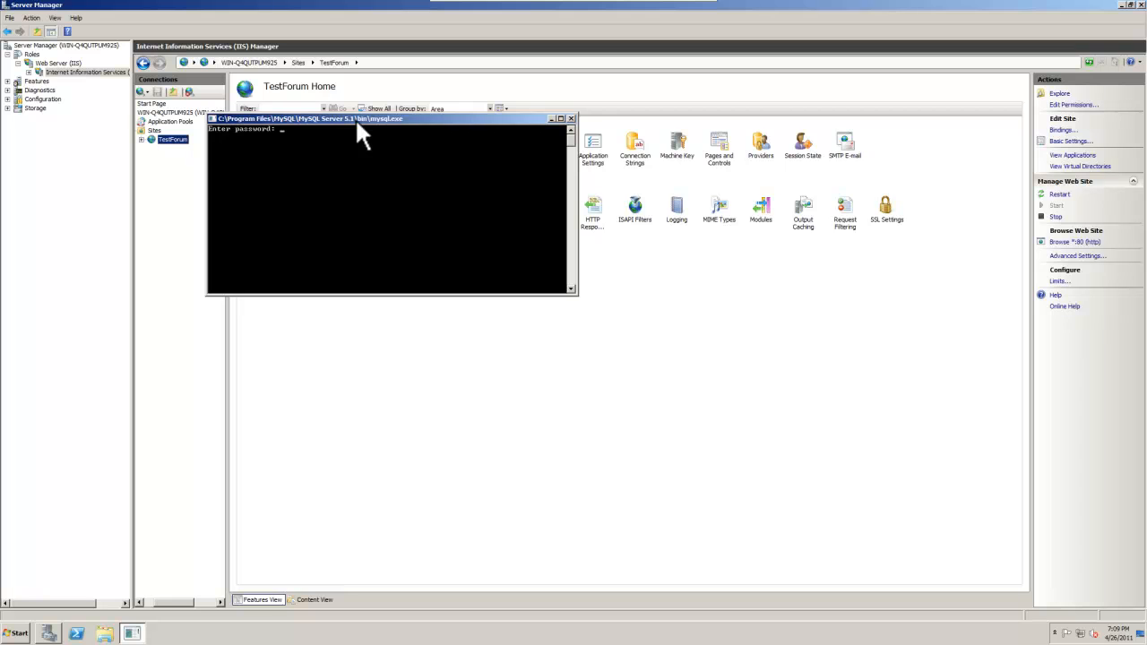
{"action": "type", "text": "********"}
{"action": "key", "text": "Return"}
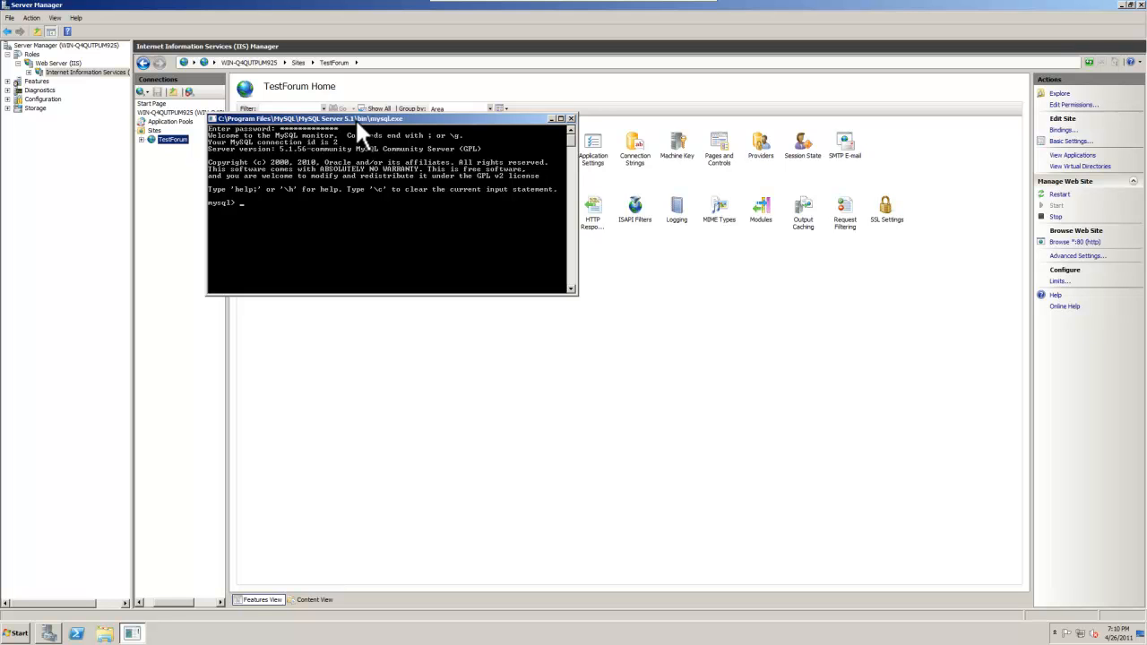
- Create a MySQL database named testforum with CREATE DATABASE testforum;
{"action": "type", "text": "CREATE DA"}
{"action": "type", "text": "TABASE testforum;"}
{"action": "key", "text": "Return"}
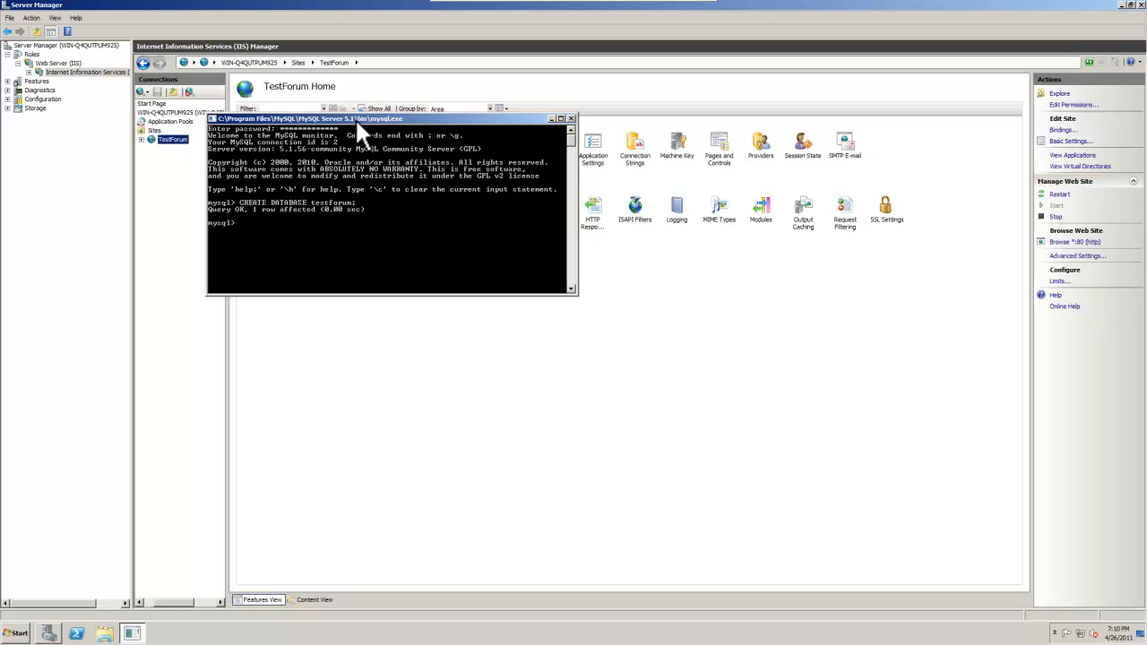
- Begin a GRANT statement at the MySQL prompt
{"action": "type", "text": "GRANT"}
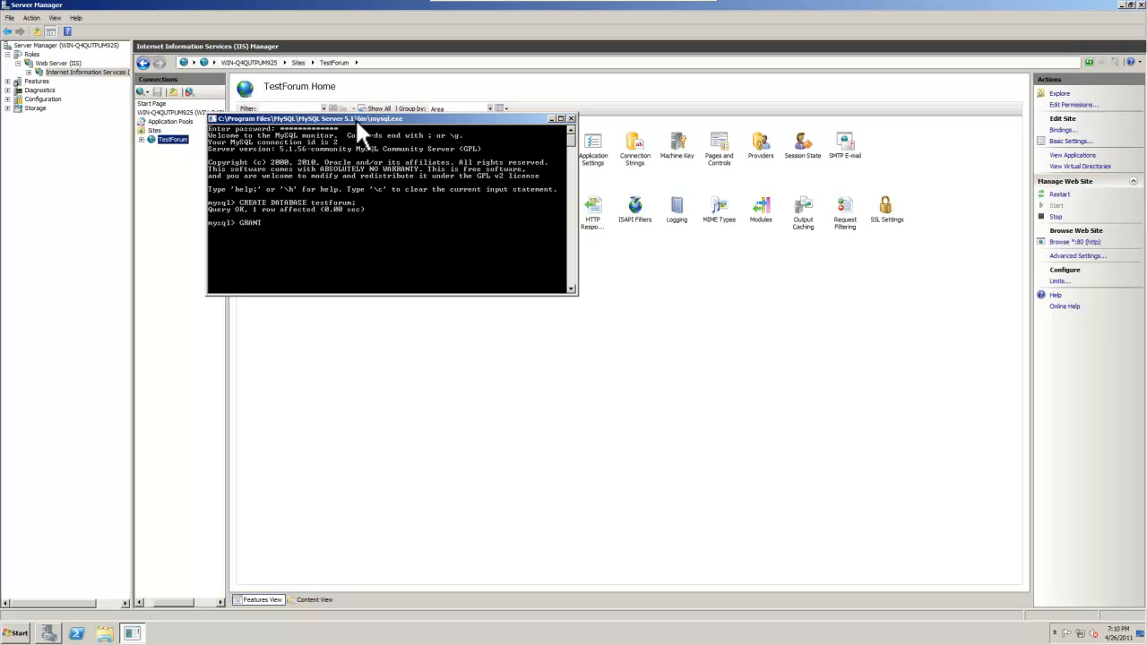